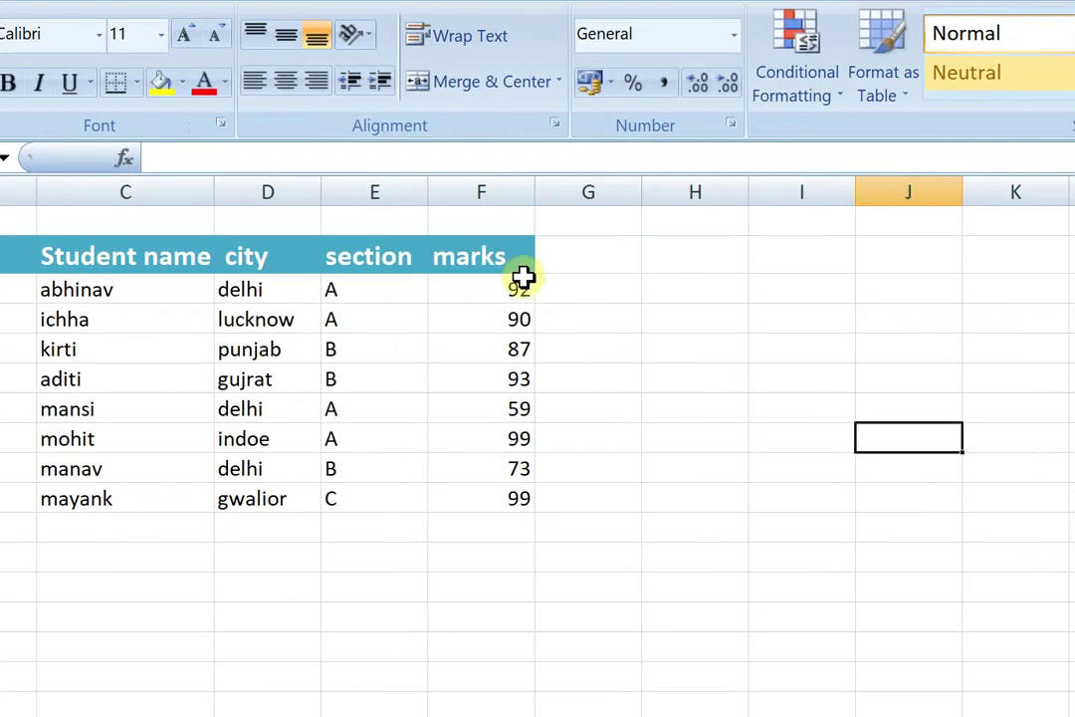
Select the marks in F3:F11 and bring up Conditional Formatting's Highlight Cells Rules options.
left_click_drag(495, 290, 507, 523)
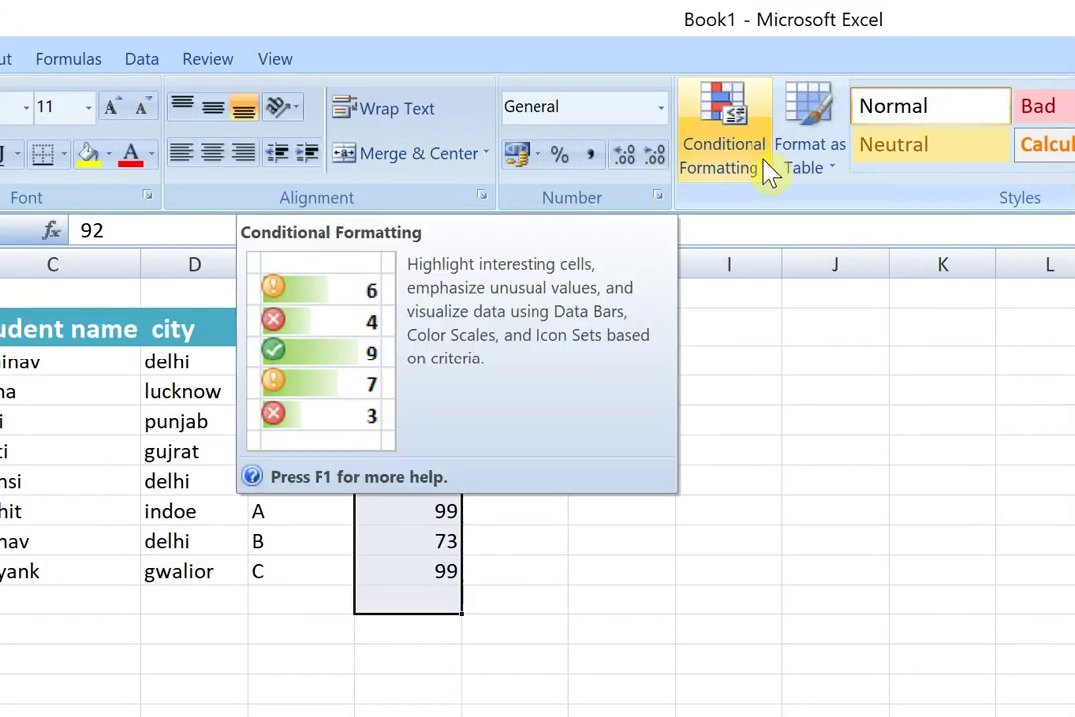
left_click(769, 171)
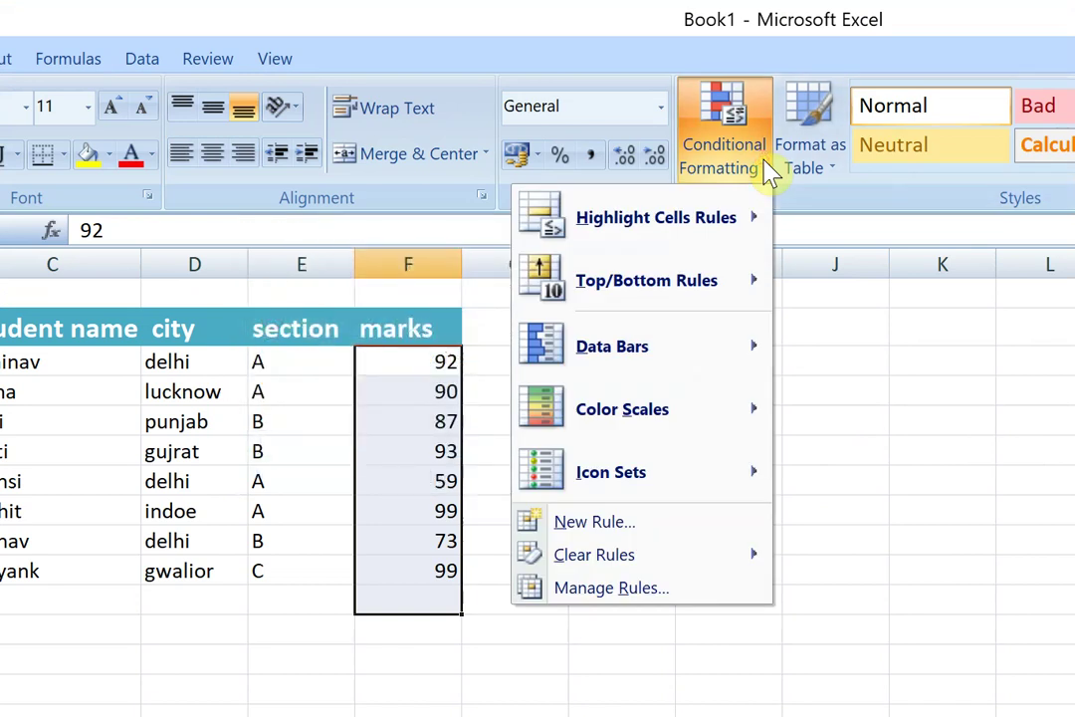
mouse_move(655, 300)
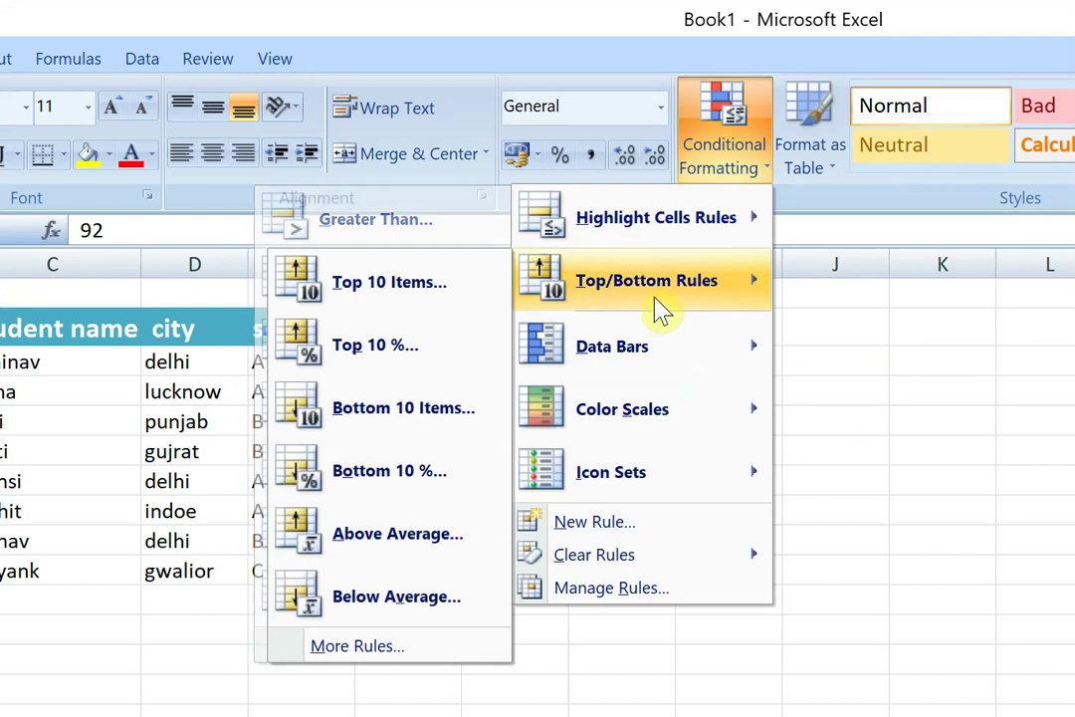
mouse_move(652, 356)
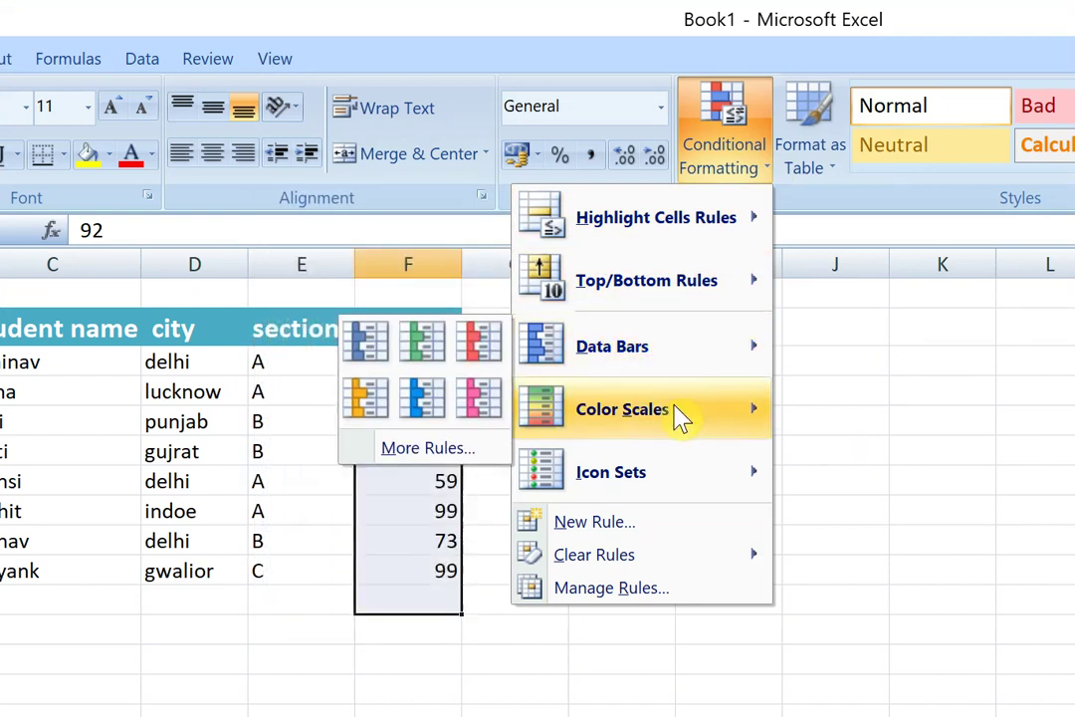
mouse_move(679, 458)
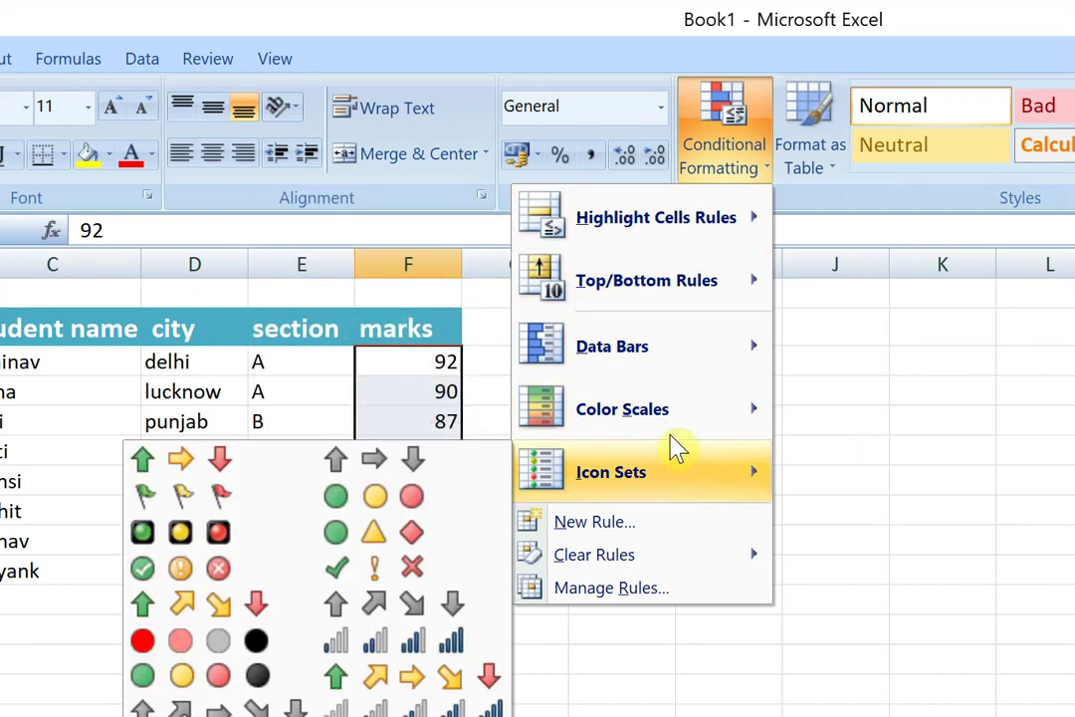
mouse_move(661, 225)
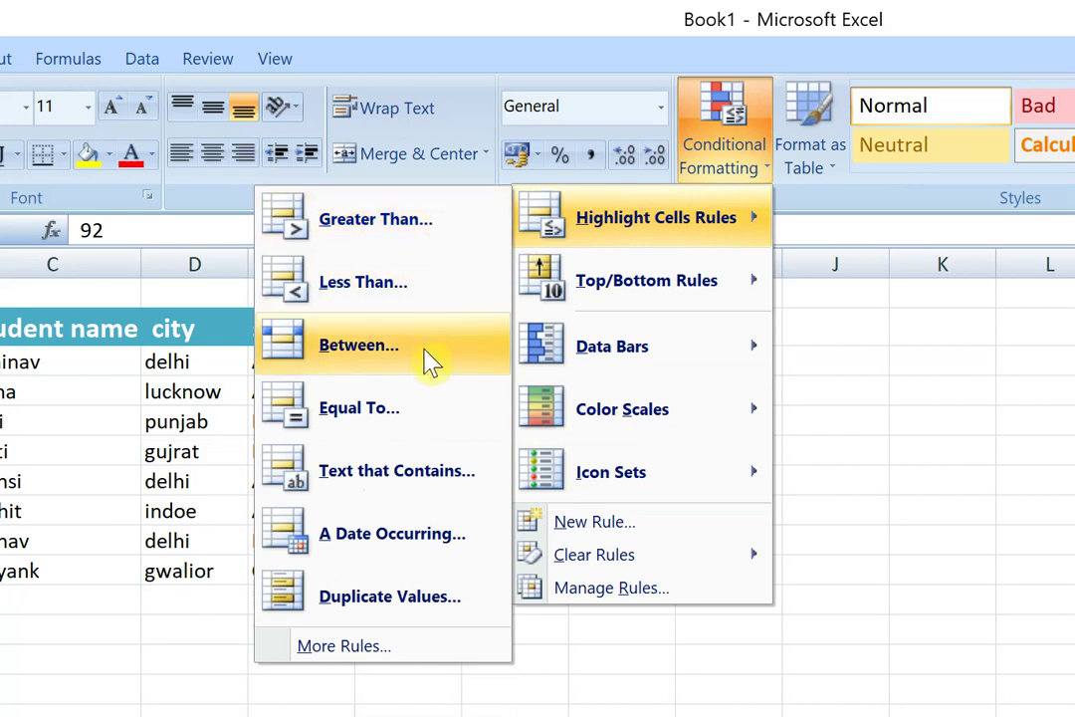
Set up a Greater Than 90 rule with a custom green fill format.
left_click(424, 240)
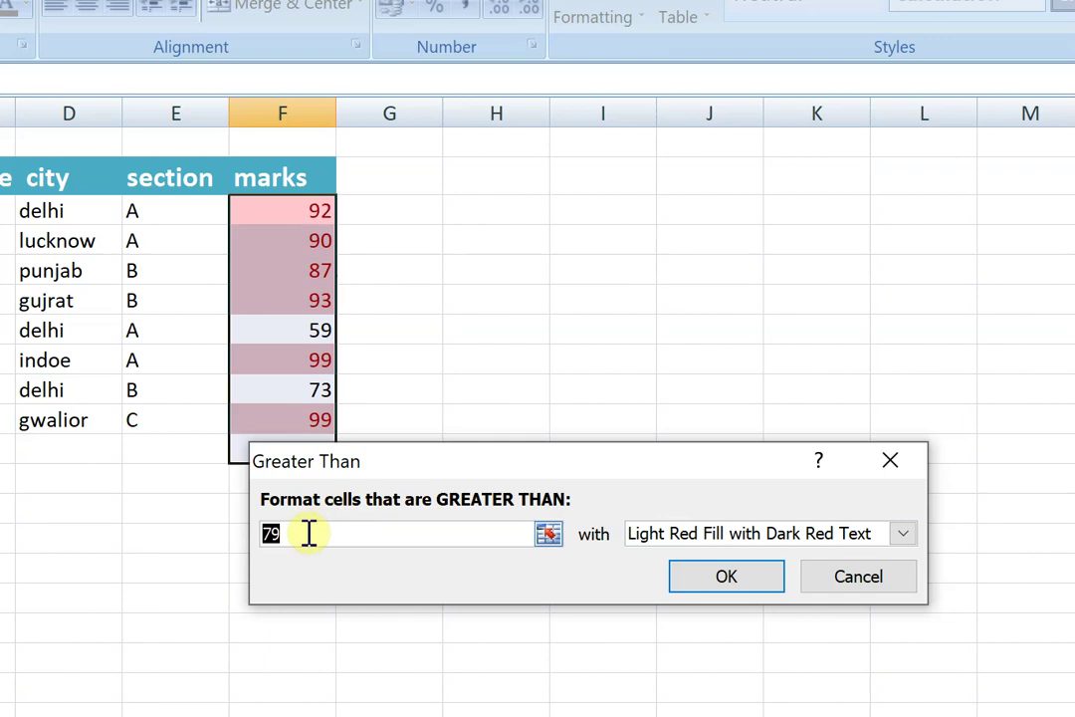
left_click(309, 532)
key("BackSpace")
key("BackSpace")
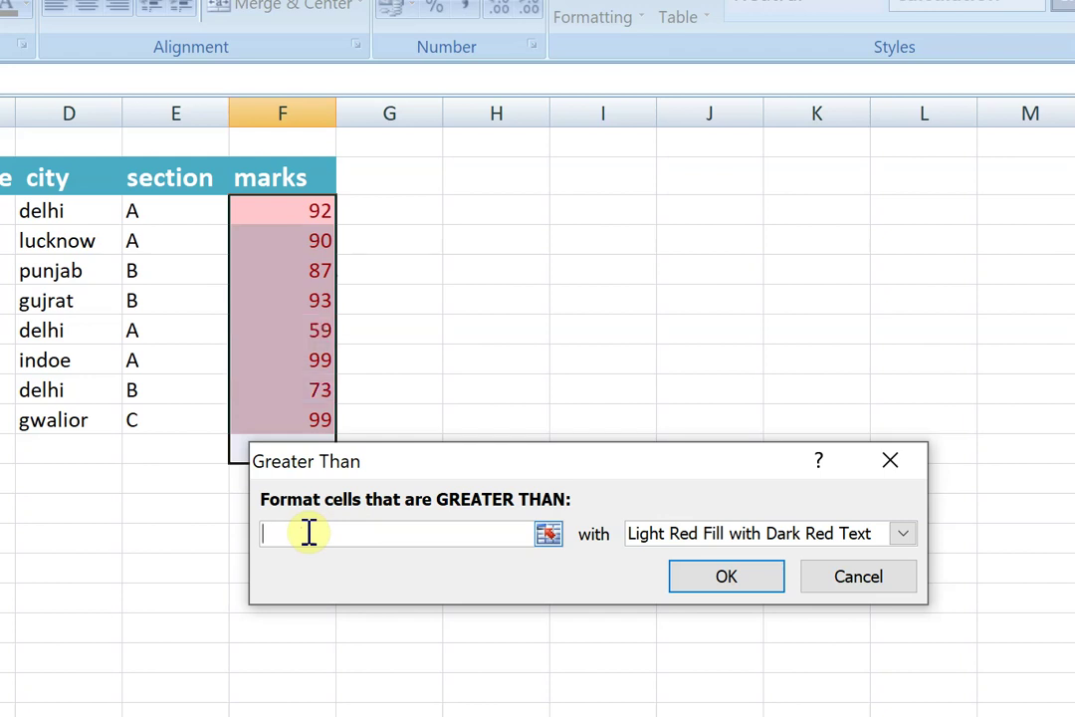
type("90")
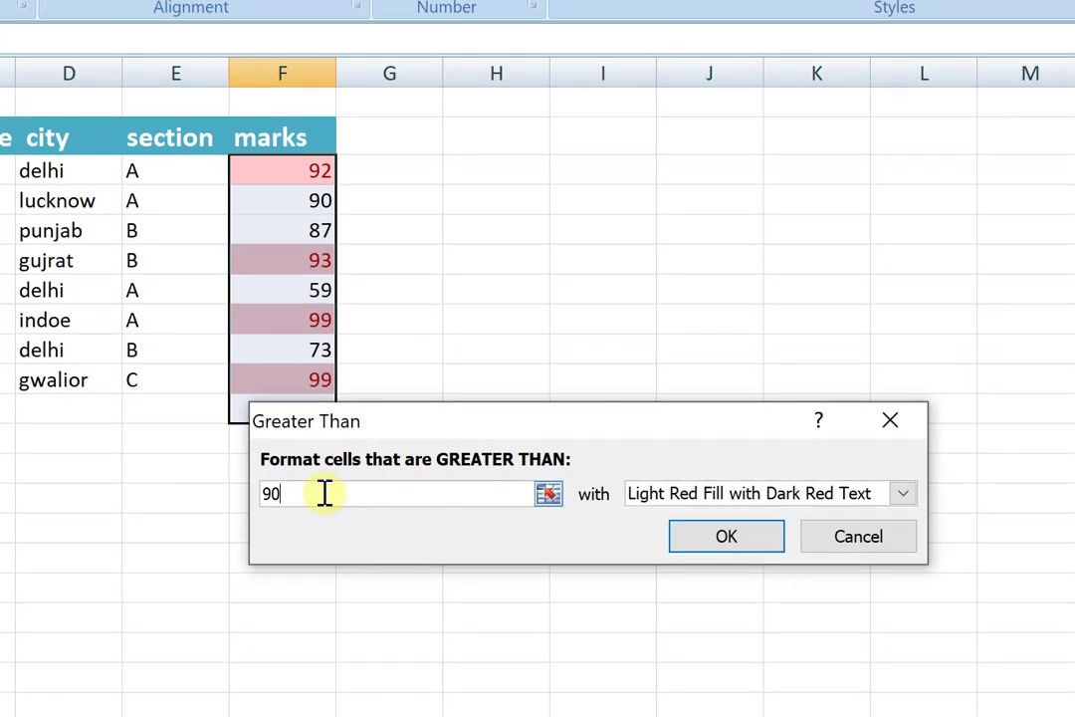
left_click(806, 492)
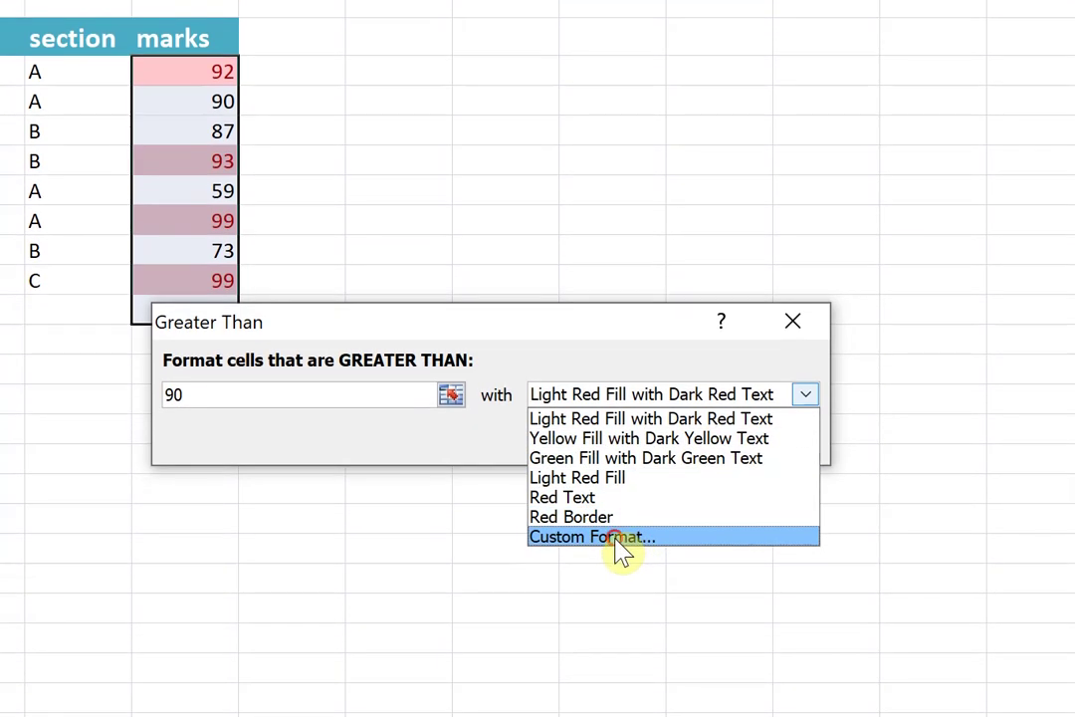
left_click(612, 617)
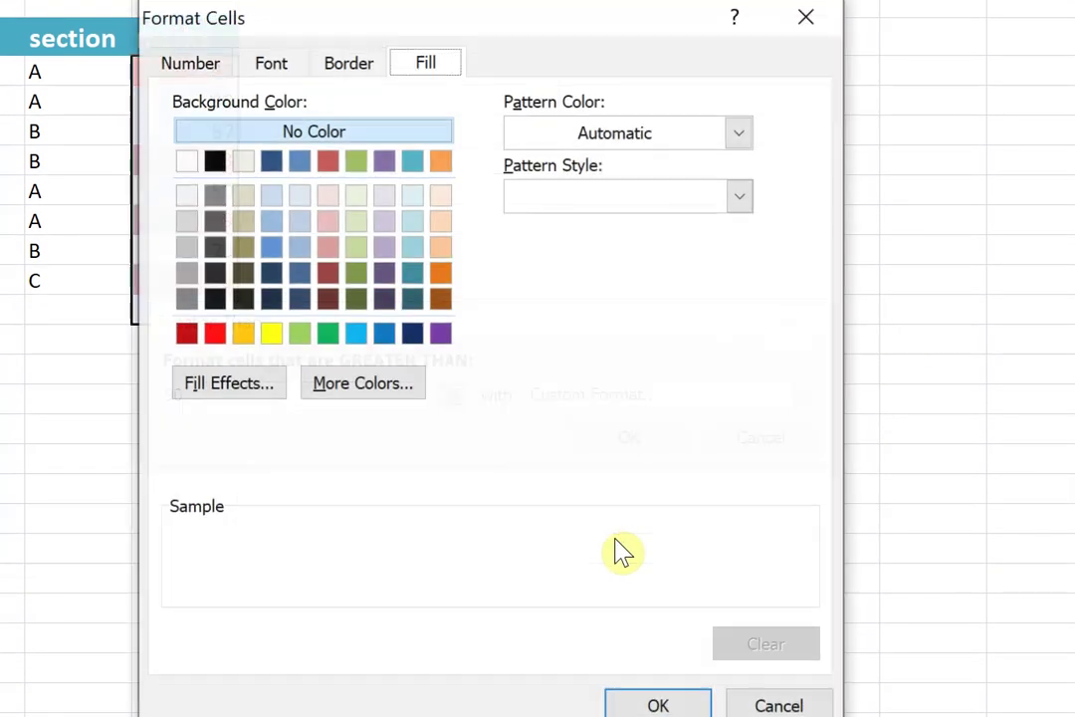
left_click(331, 328)
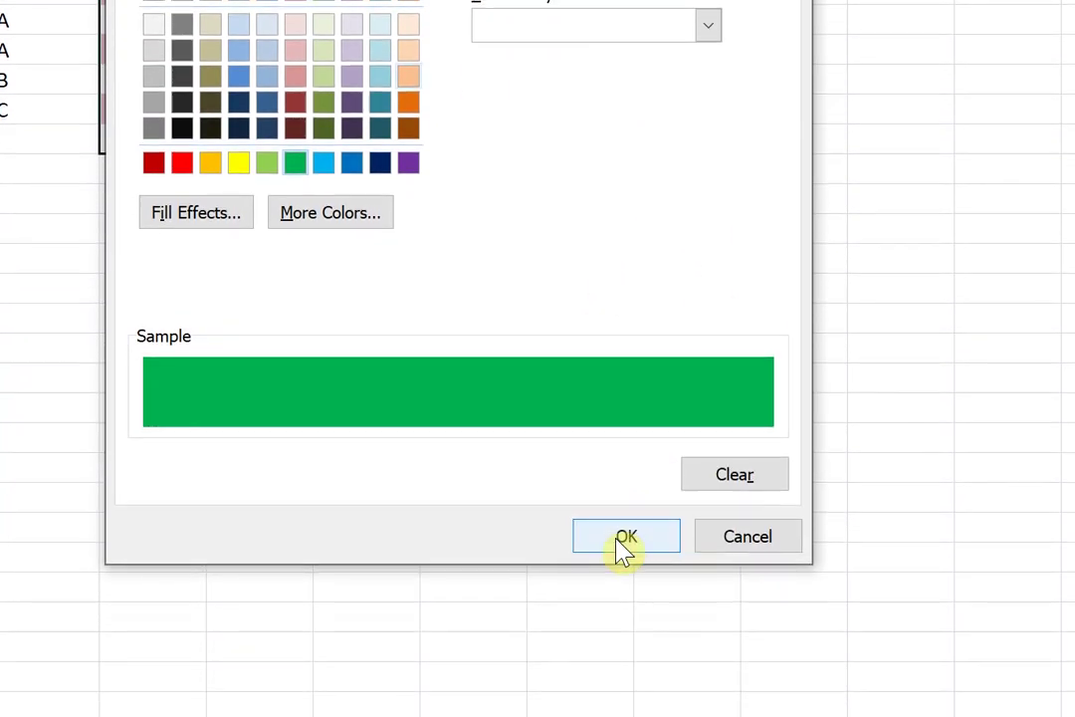
left_click(626, 590)
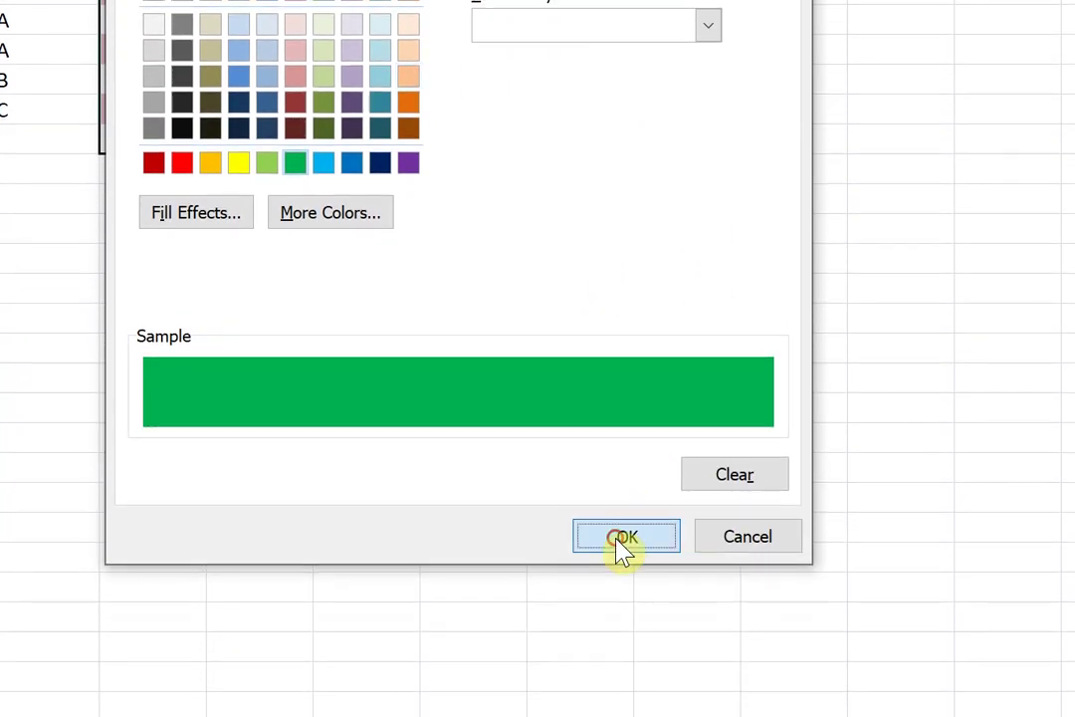
Apply the greater-than-90 rule, then change the lucknow mark in F4 from 90 to 91.
left_click(592, 265)
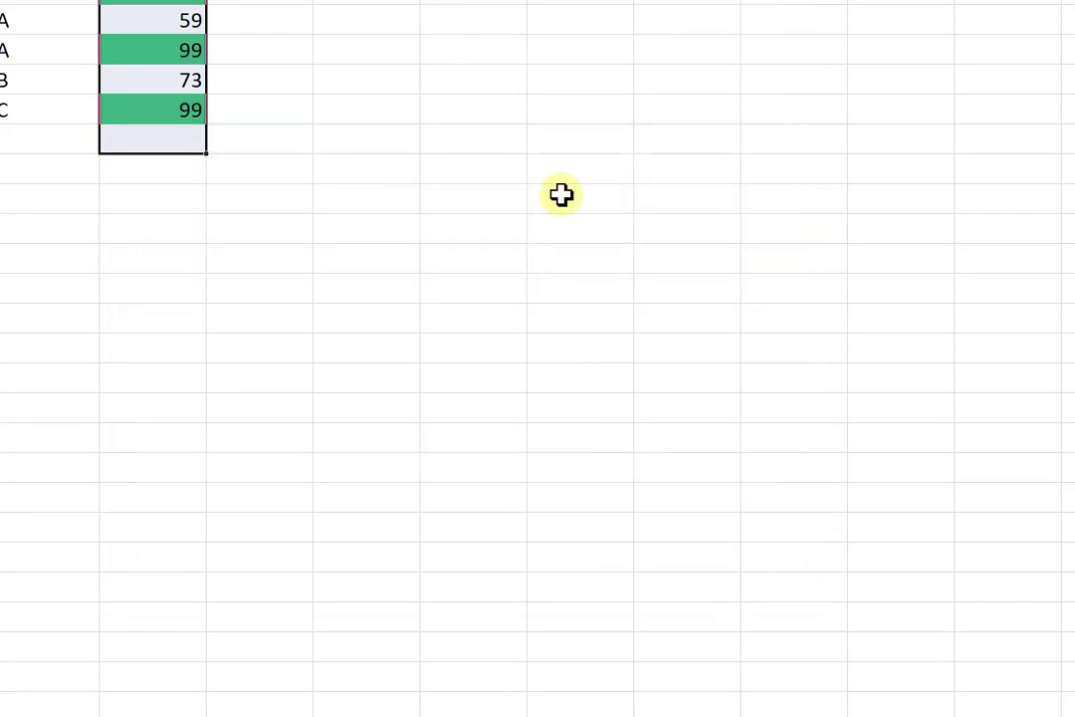
left_click(643, 438)
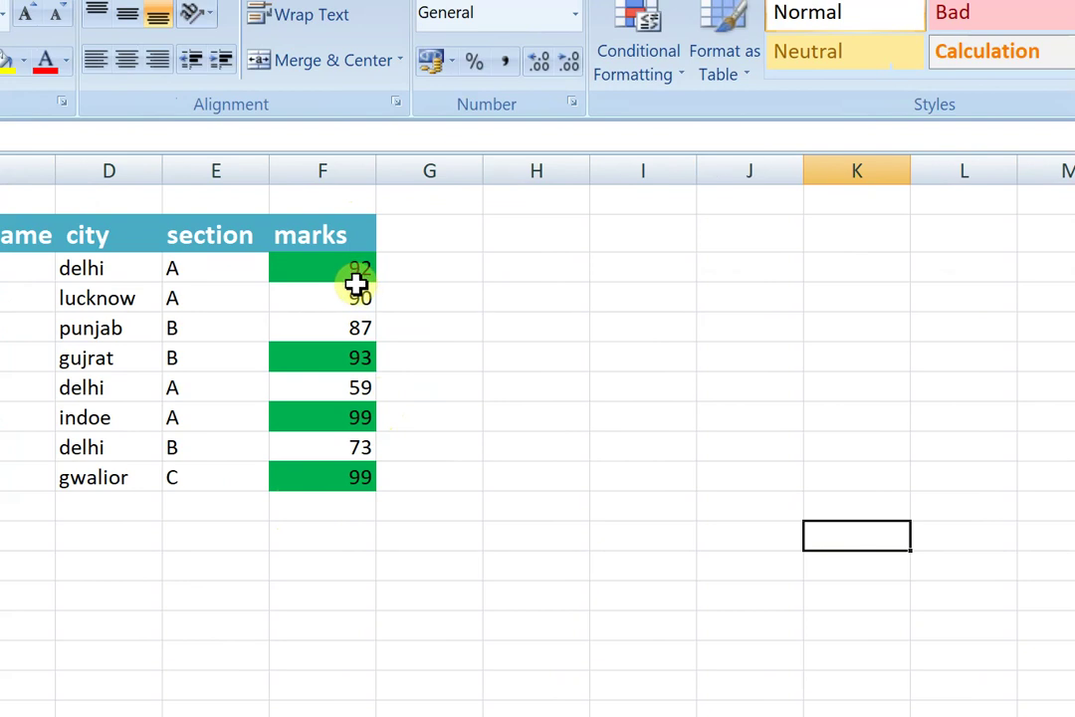
left_click(360, 274)
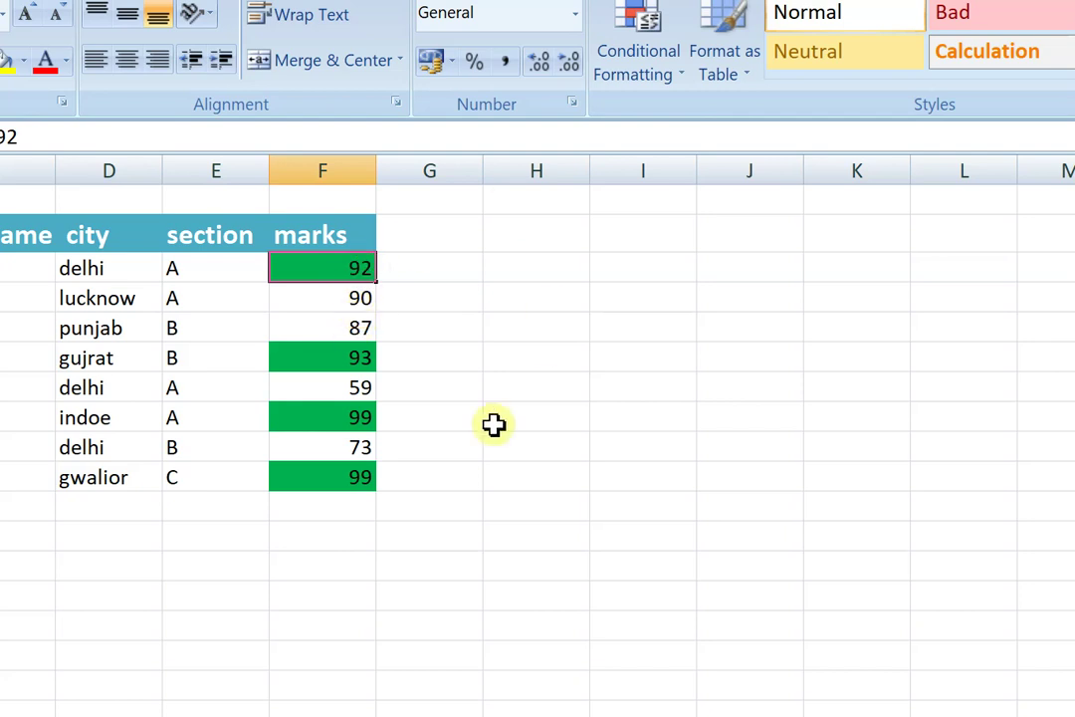
left_click(367, 305)
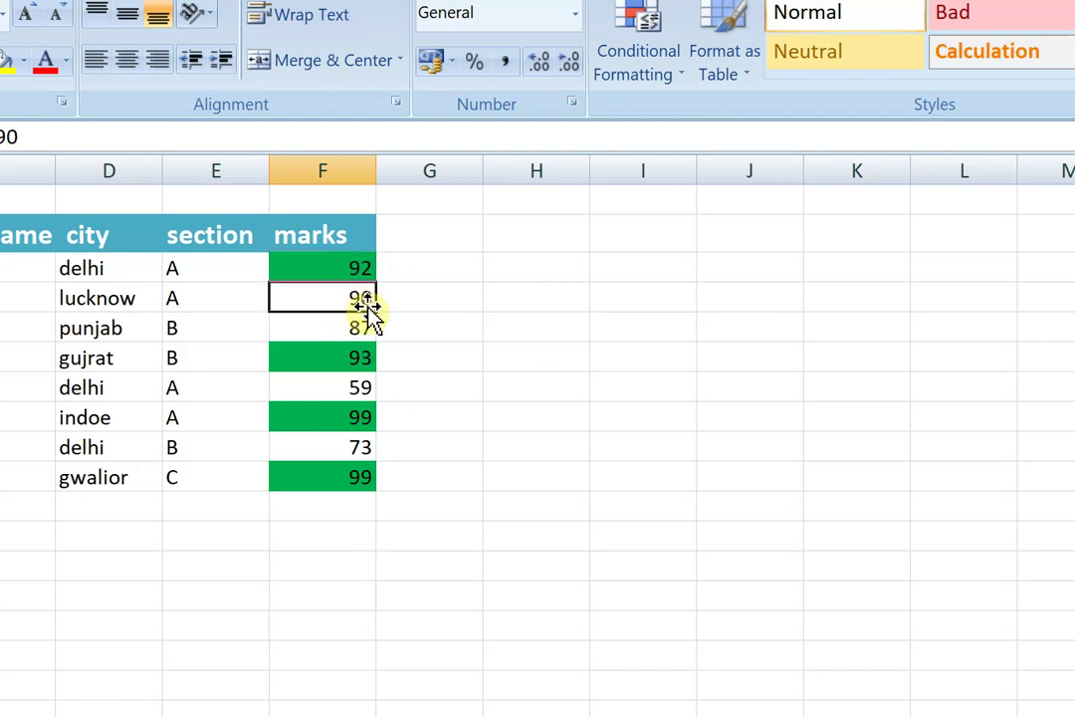
key("ctrl+Down")
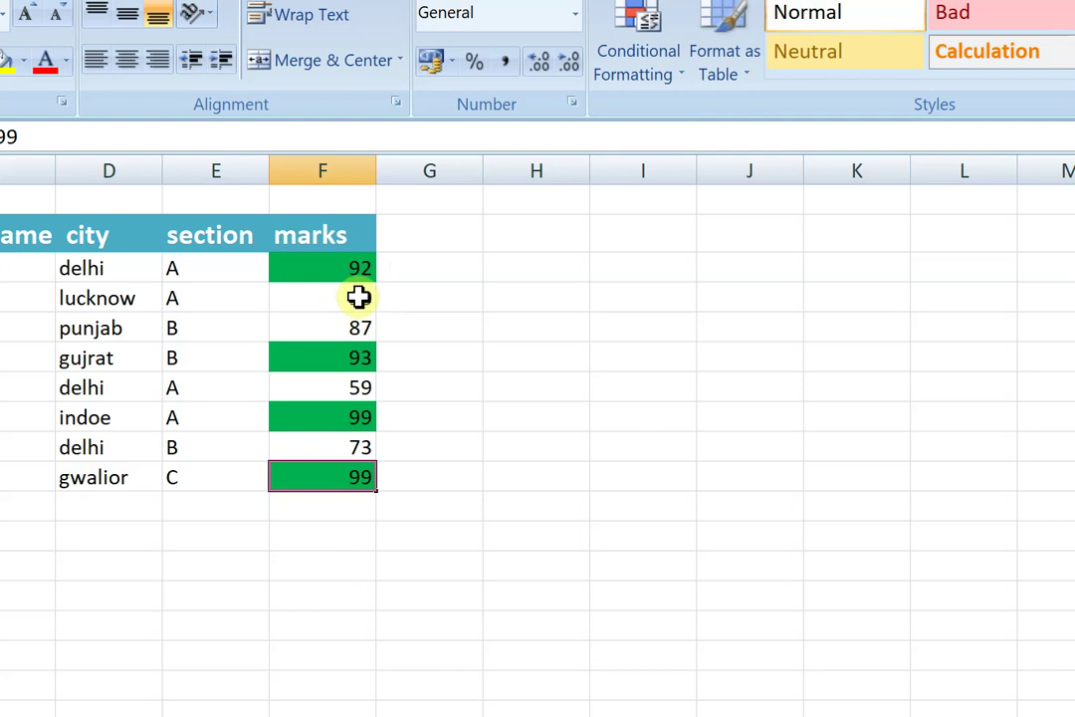
double_click(361, 296)
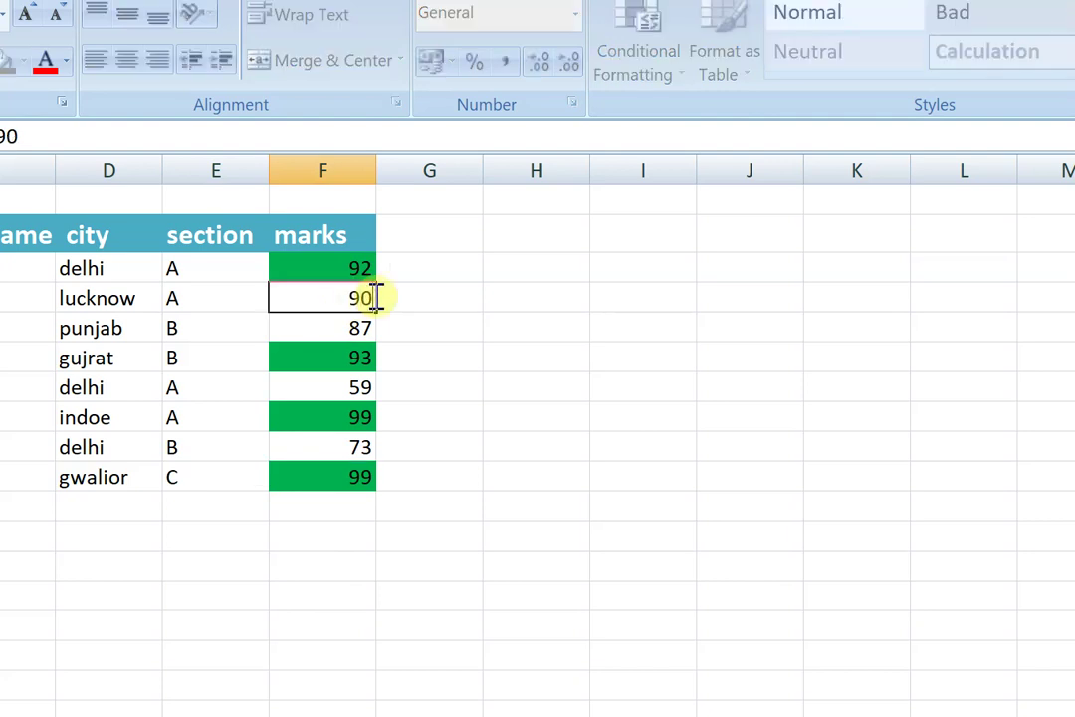
key("BackSpace")
type("1")
left_click(444, 326)
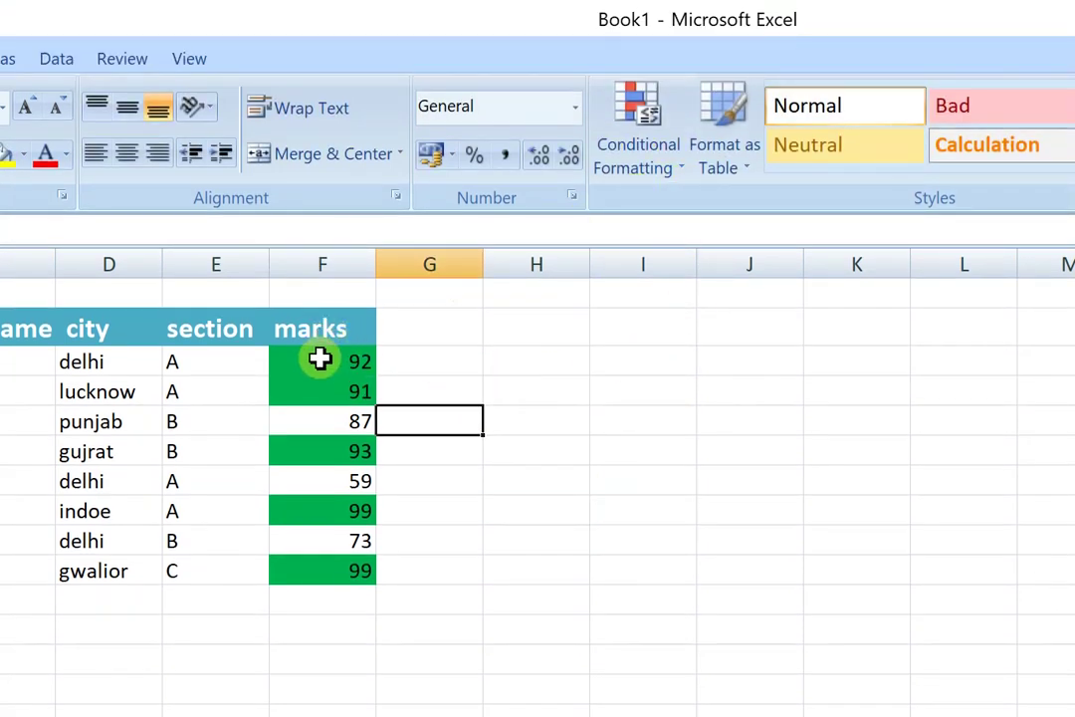
Select the marks from 92 down to the empty cell below (F3:F11).
left_click(320, 361)
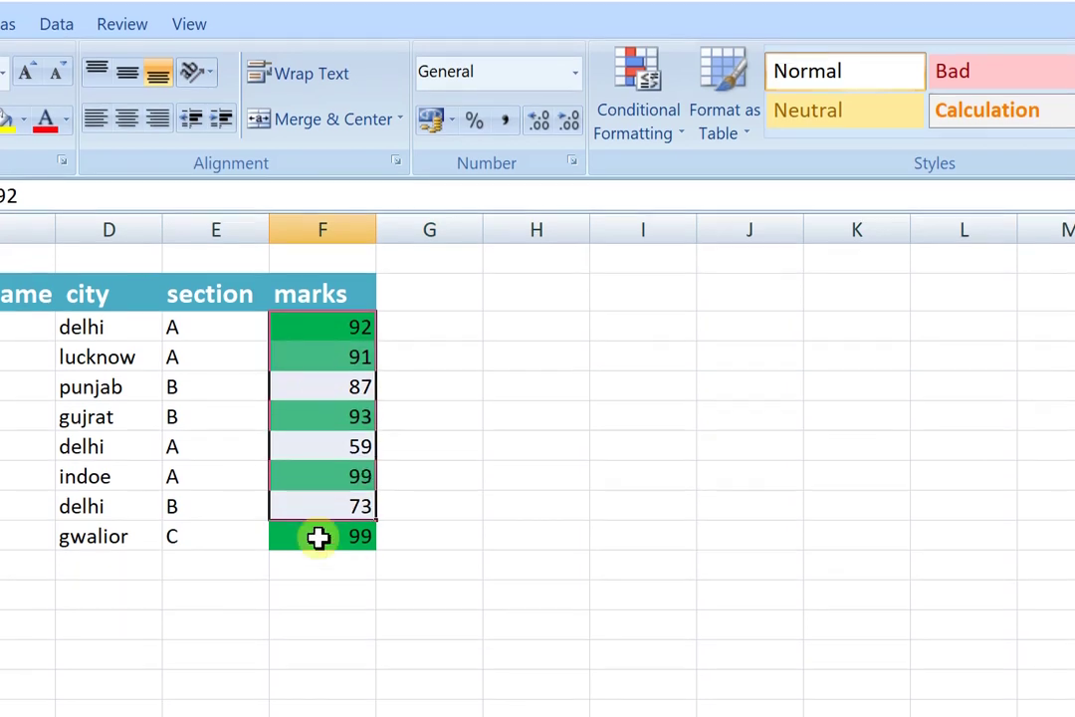
left_click_drag(321, 362, 320, 538)
left_click(319, 537)
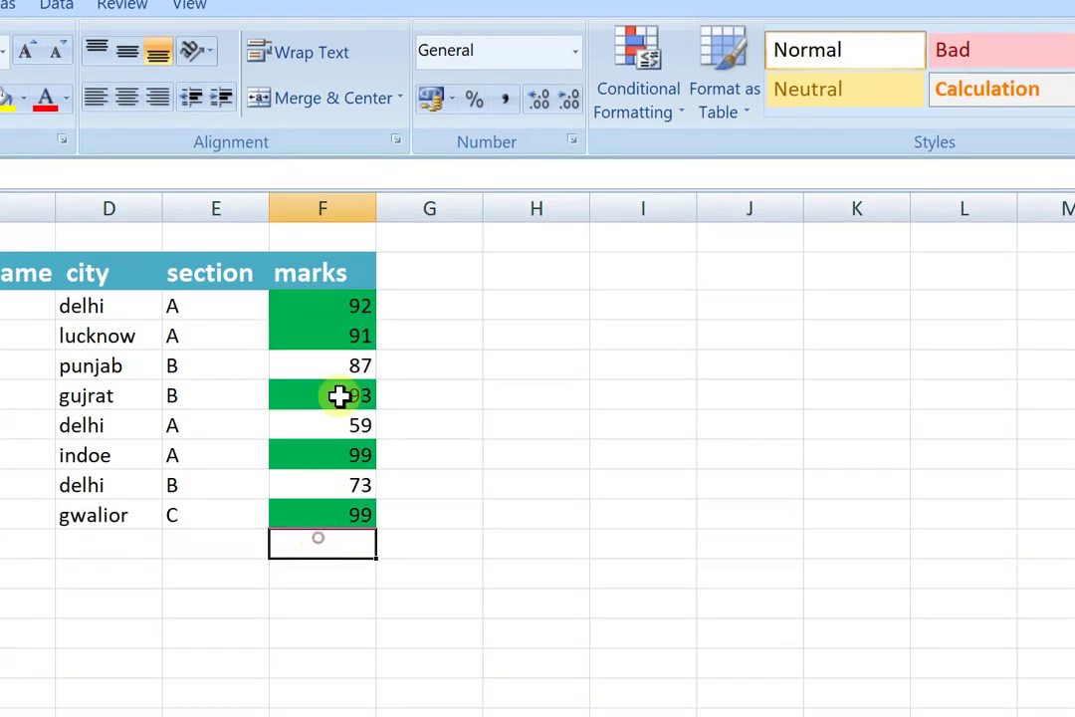
left_click_drag(337, 283, 339, 371)
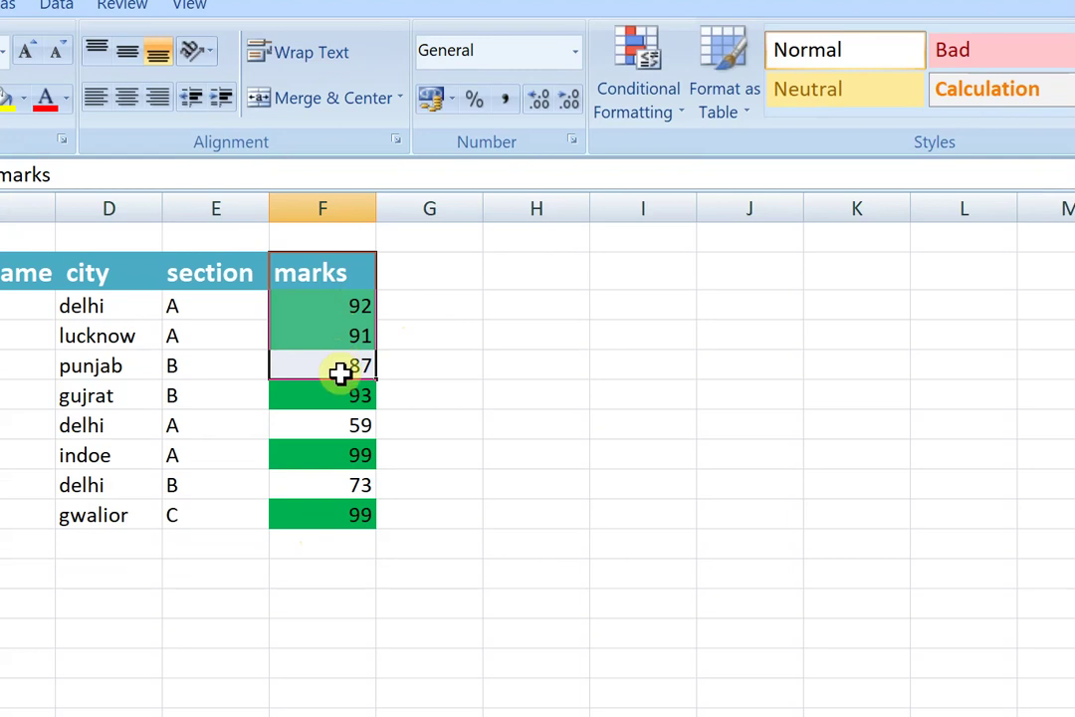
left_click(468, 367)
left_click(321, 311)
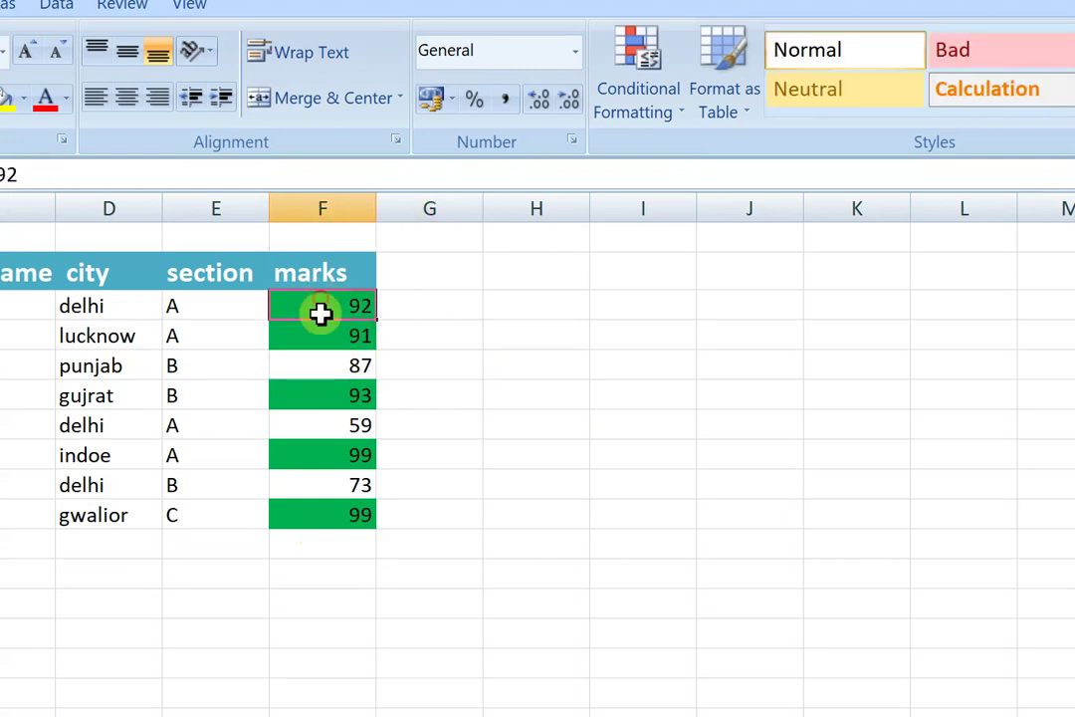
left_click_drag(321, 312, 321, 544)
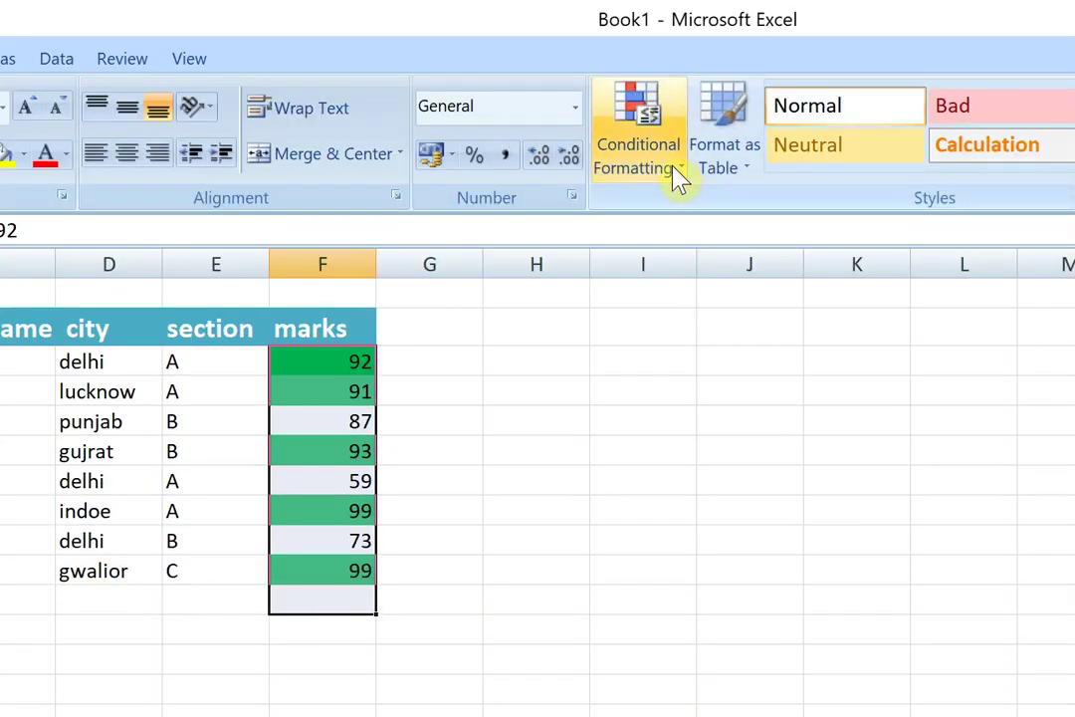
Clear the conditional formatting rules from the selected marks.
left_click(677, 177)
mouse_move(532, 555)
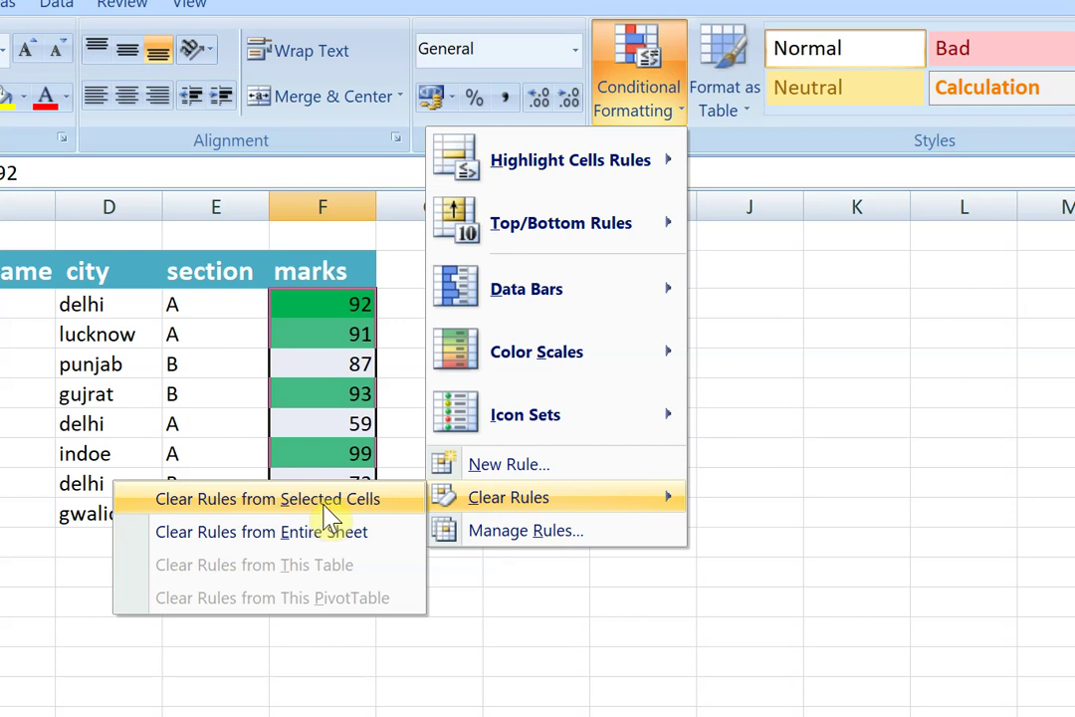
left_click(329, 502)
left_click(616, 415)
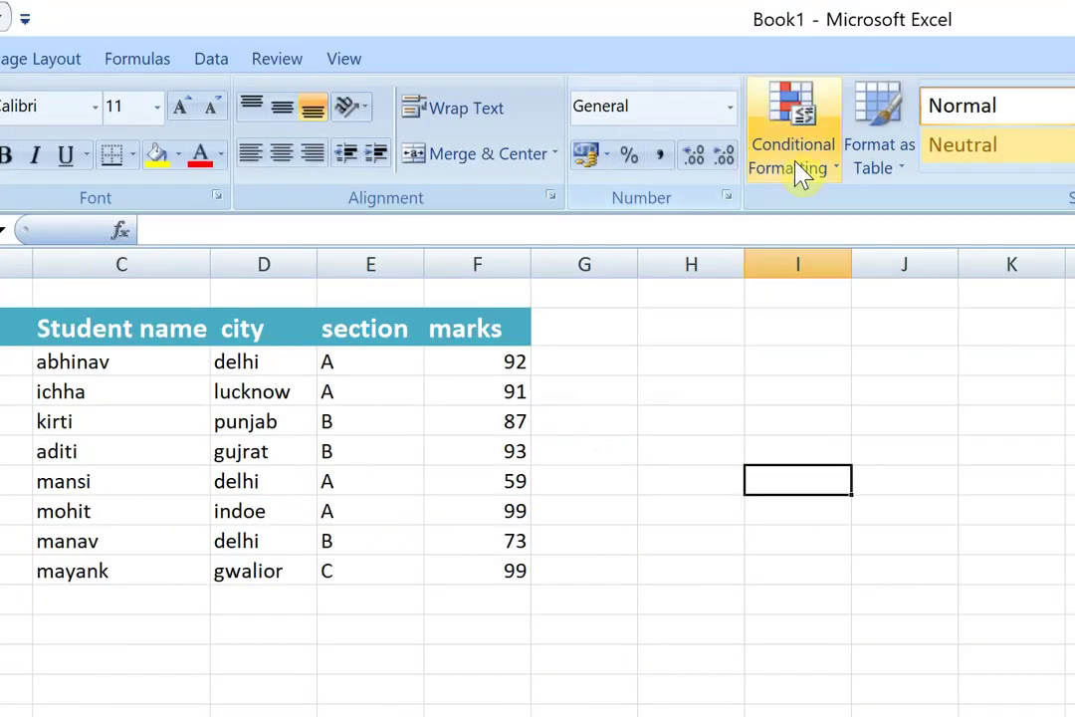
left_click(801, 164)
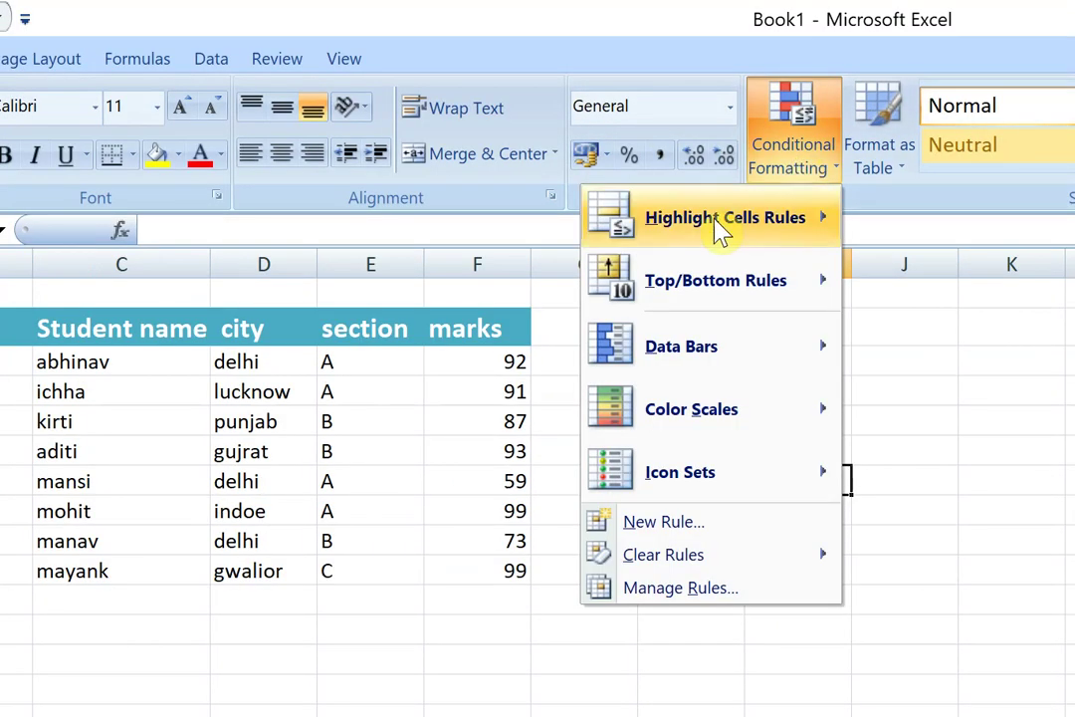
mouse_move(672, 234)
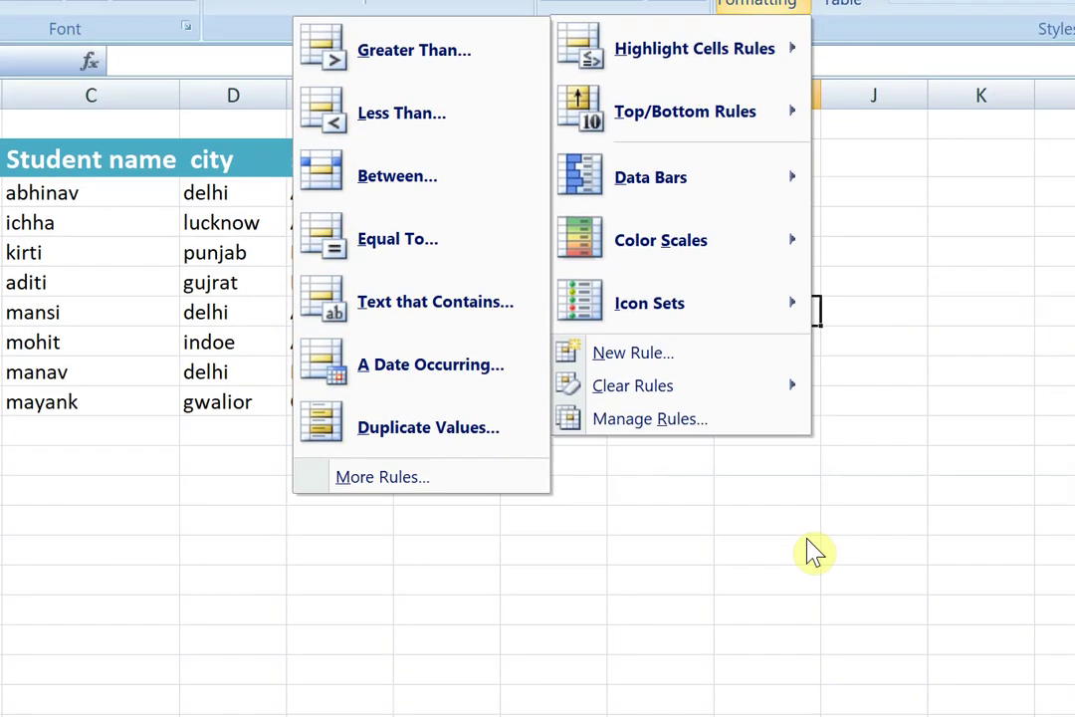
Select the city cells D4:D11, from delhi down to gwalior.
left_click(839, 709)
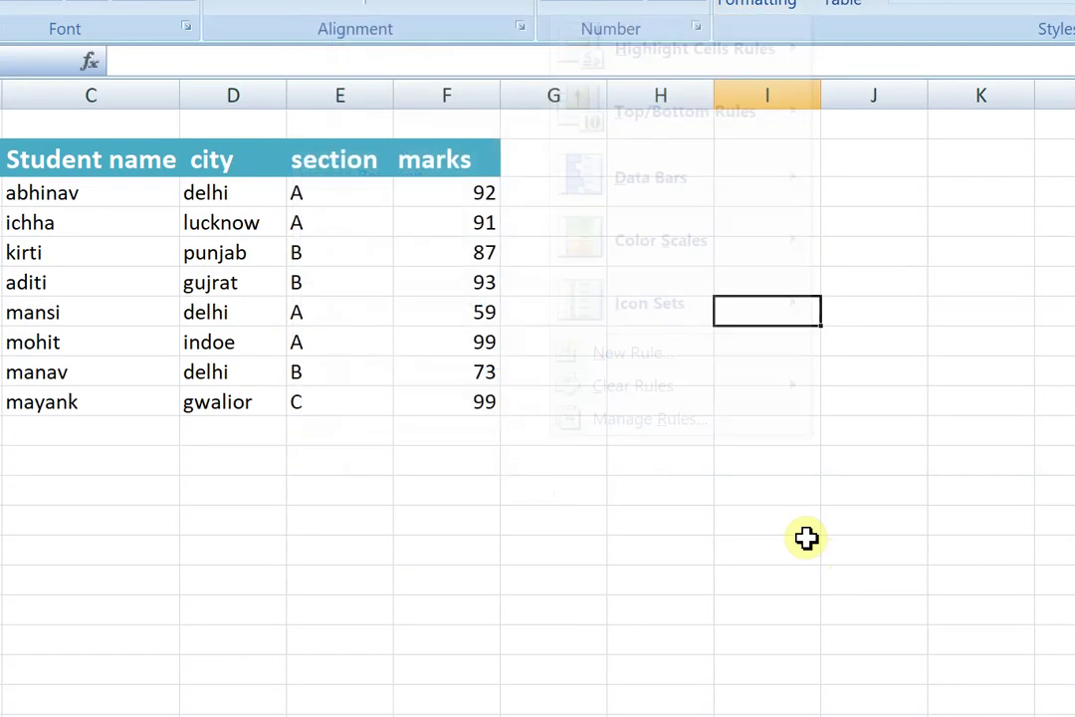
left_click_drag(270, 189, 286, 451)
left_click(780, 171)
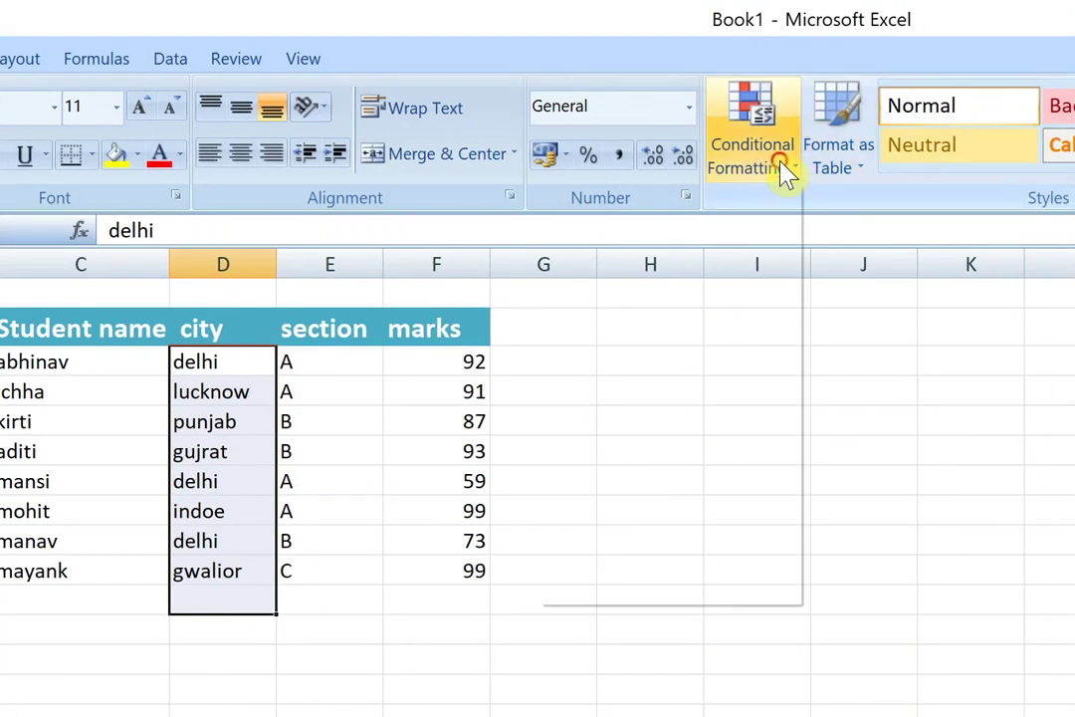
mouse_move(643, 237)
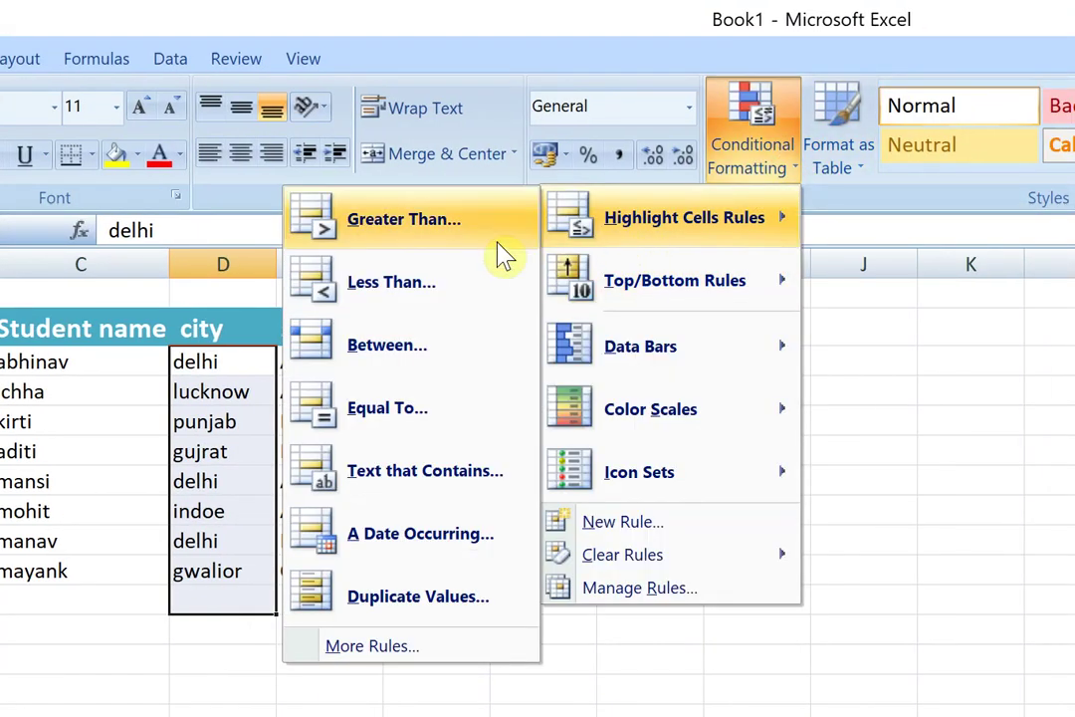
Add a Text that Contains 'delhi' rule with a custom solid red fill.
left_click(418, 482)
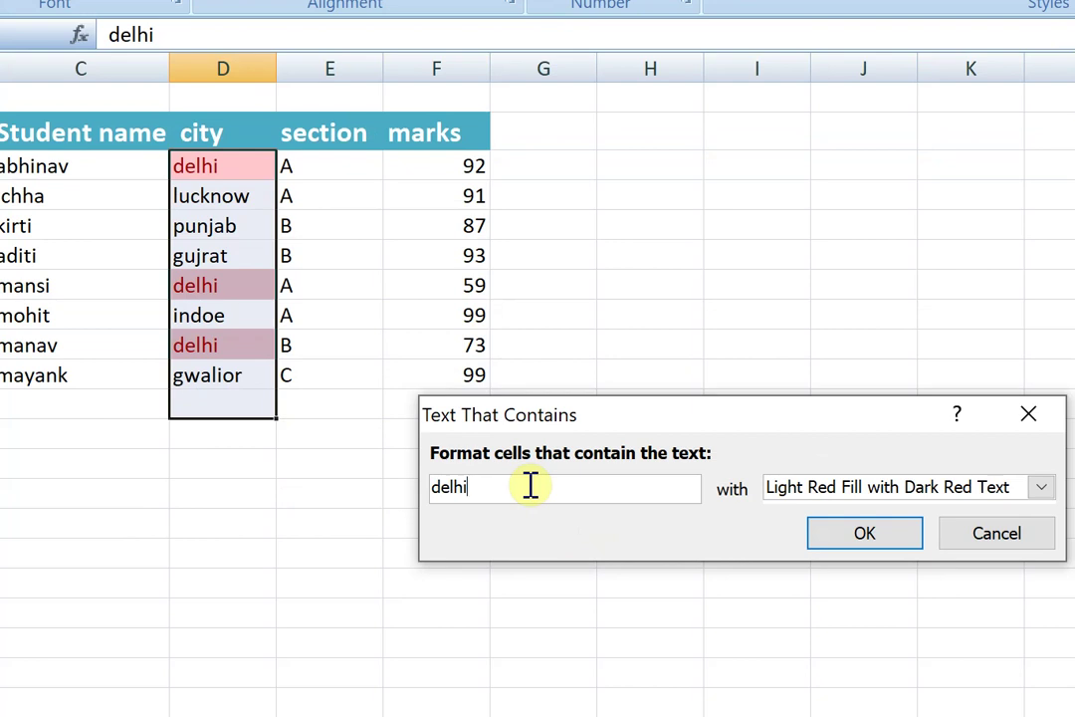
left_click(1041, 487)
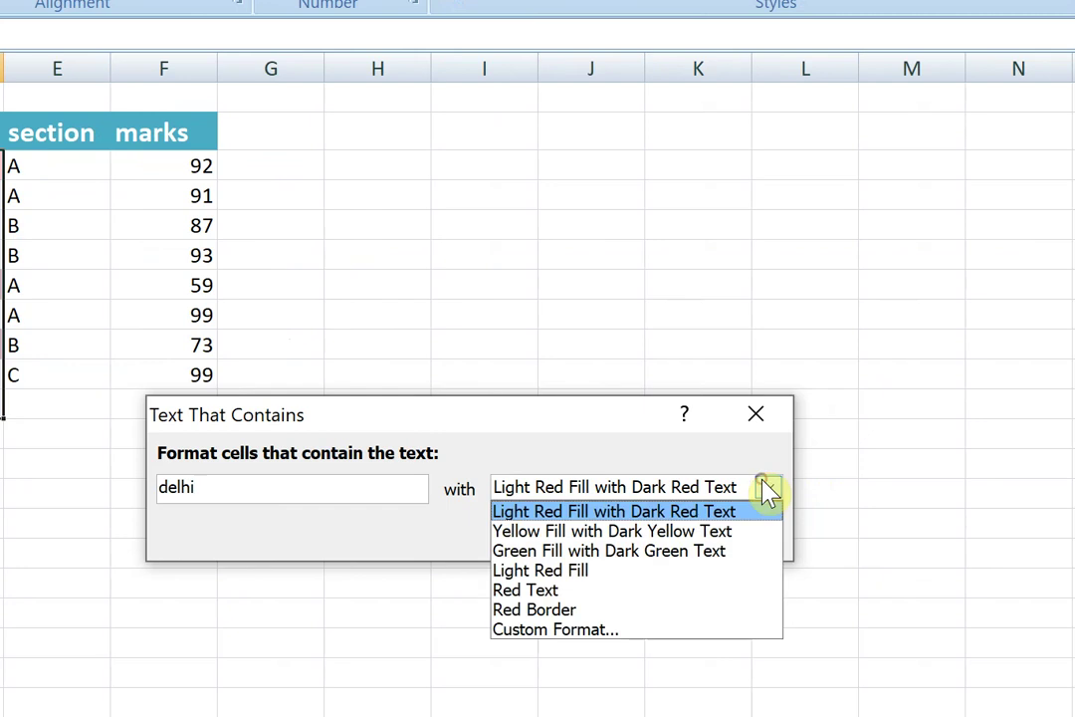
left_click(562, 553)
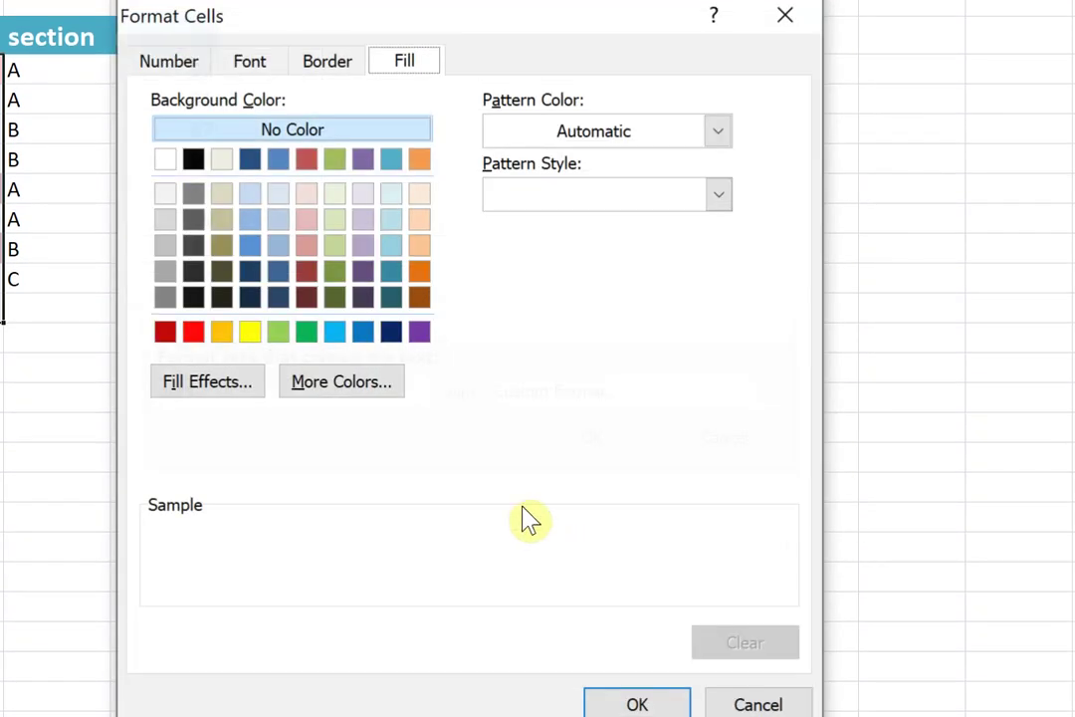
left_click(265, 332)
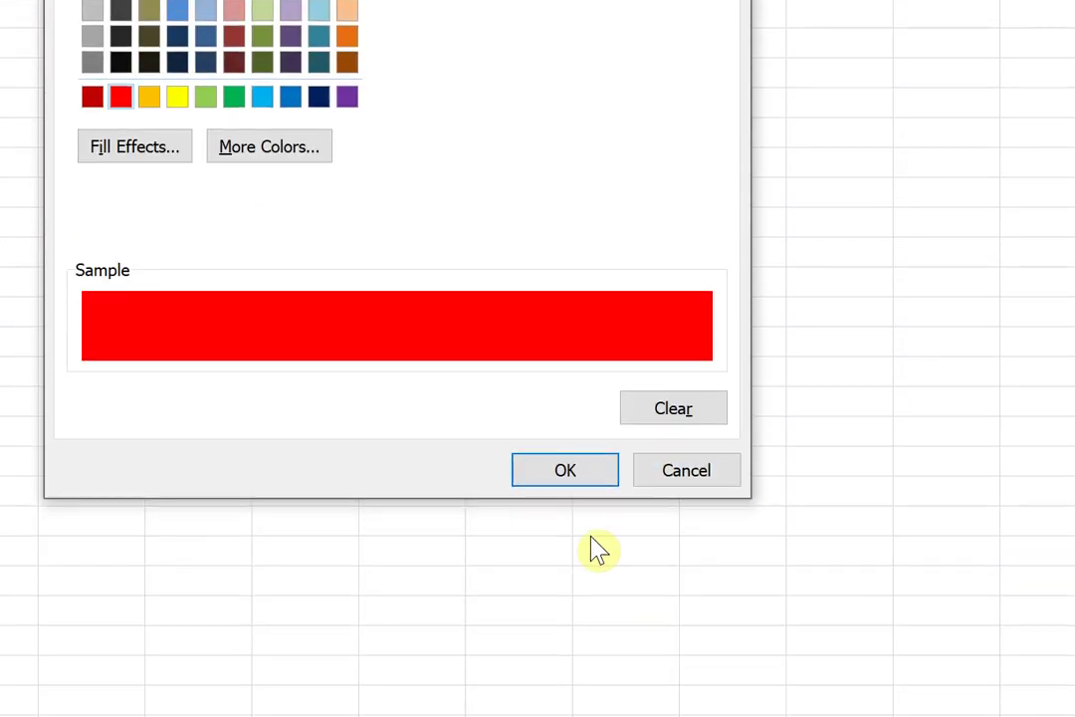
left_click(558, 482)
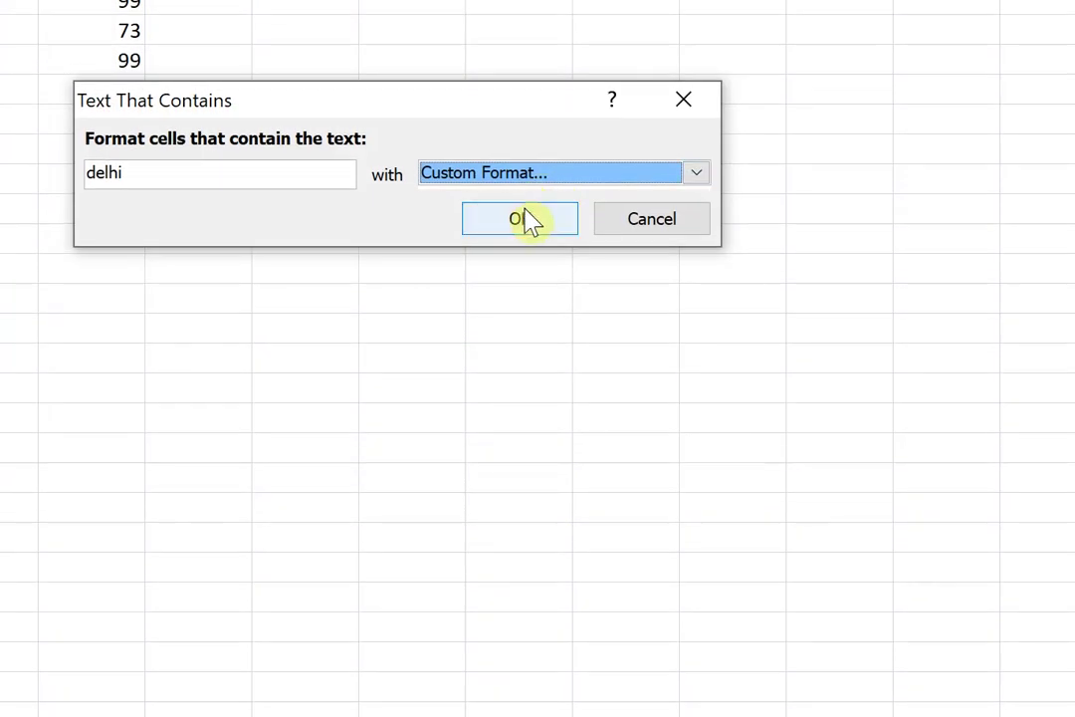
left_click(526, 221)
left_click(524, 207)
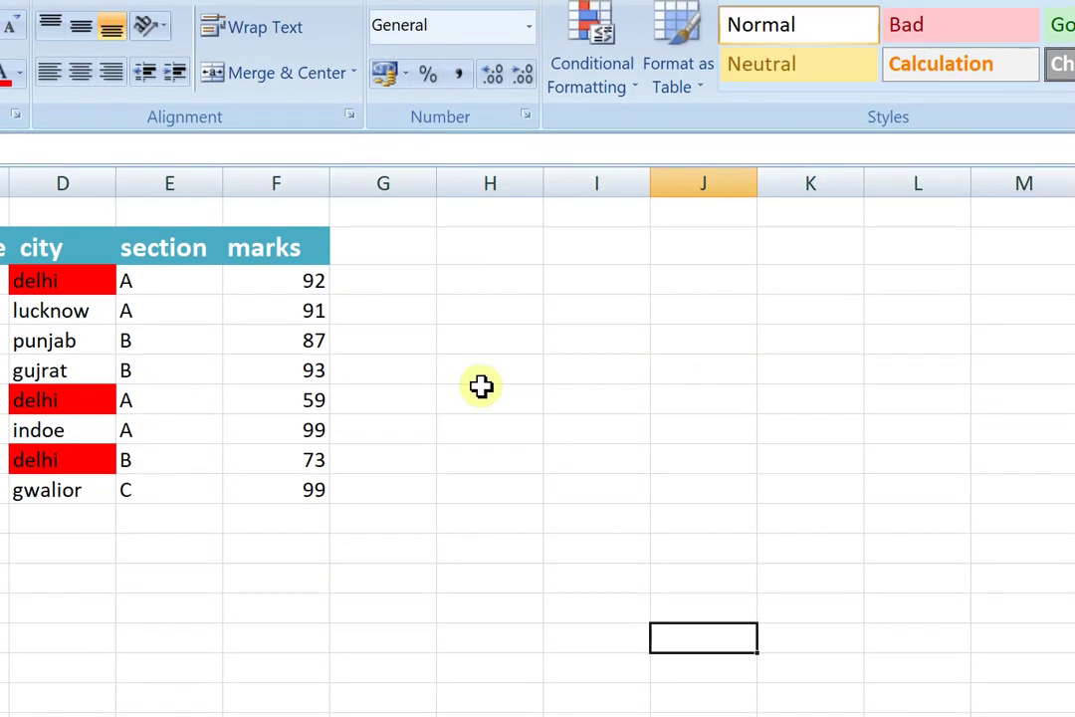
left_click(480, 387)
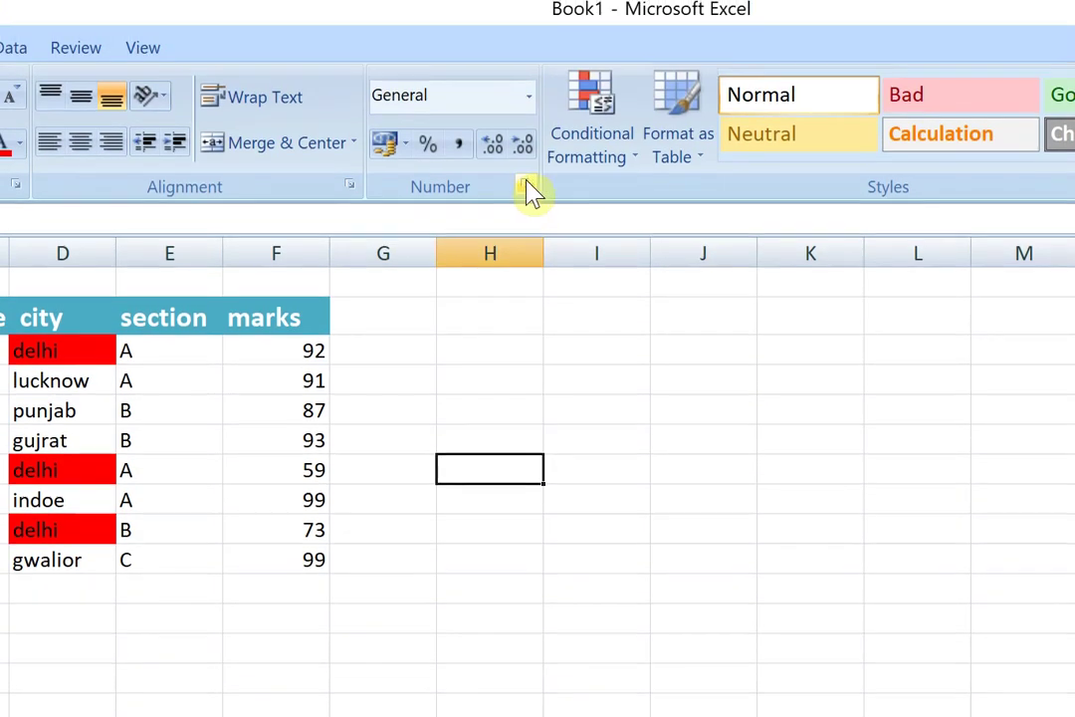
Select the marks values F3:F11, from 92 down to 99.
left_click(598, 147)
mouse_move(470, 348)
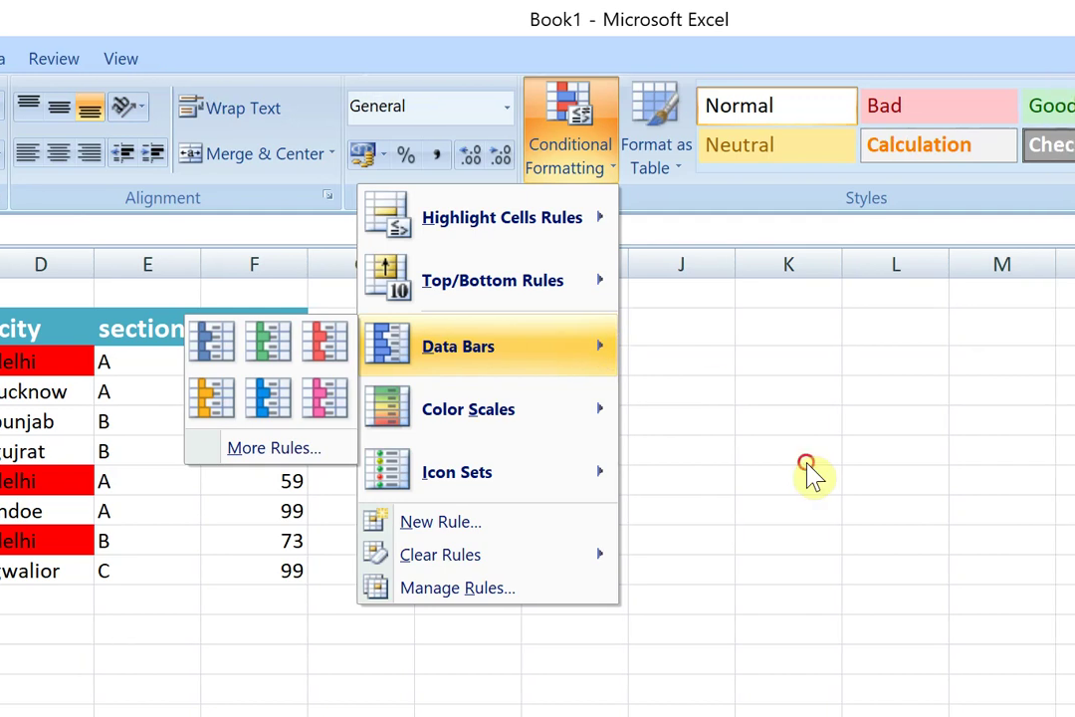
left_click(294, 373)
double_click(285, 360)
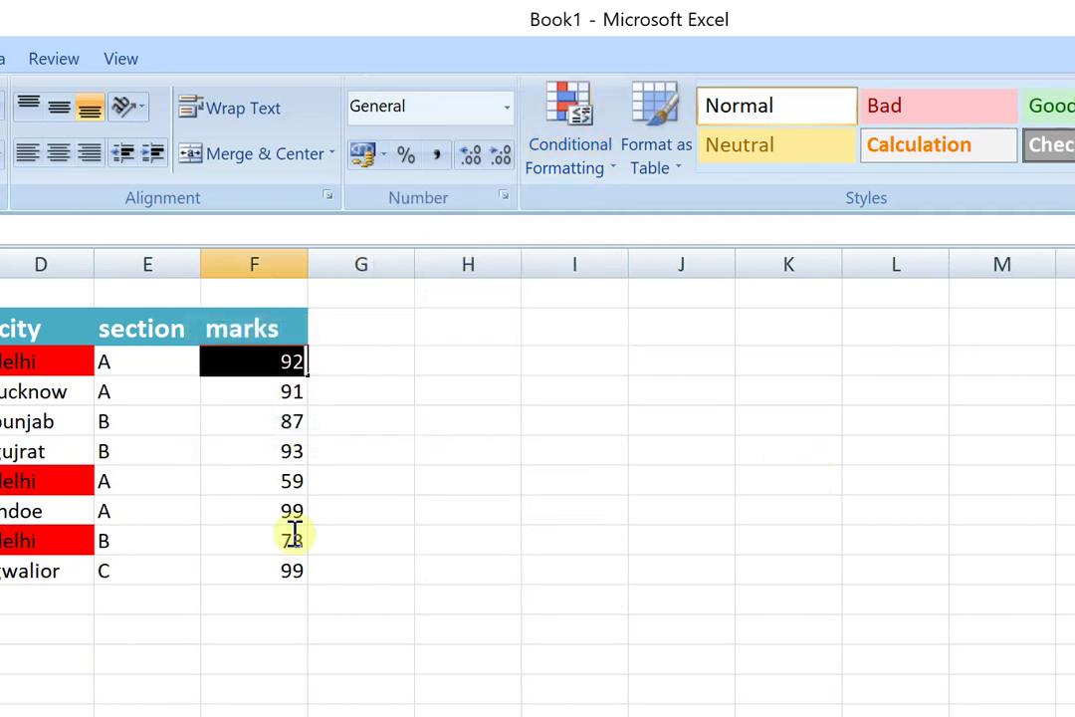
left_click(427, 510)
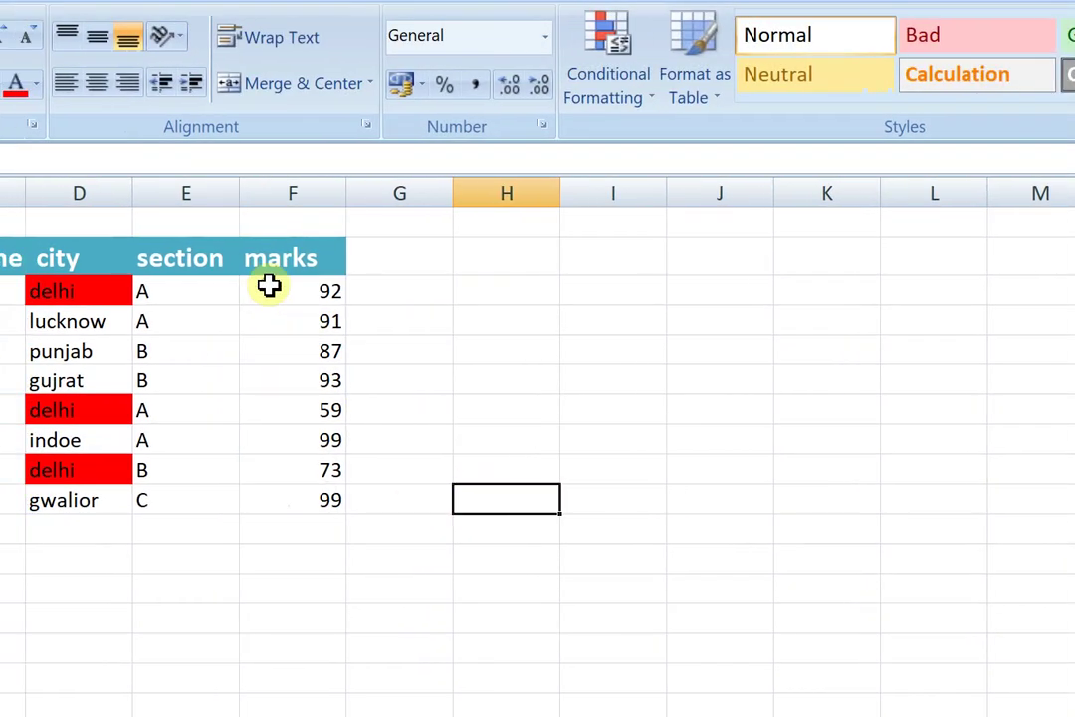
left_click_drag(269, 286, 298, 522)
Apply green gradient data bars to the selected marks.
left_click(607, 65)
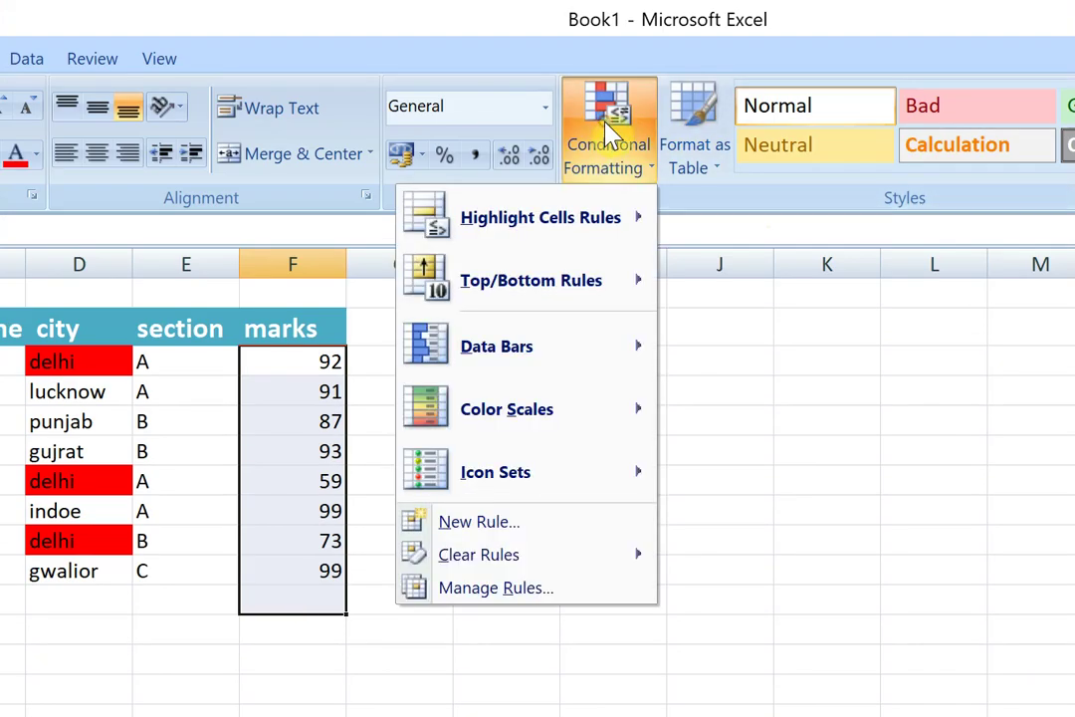
mouse_move(583, 340)
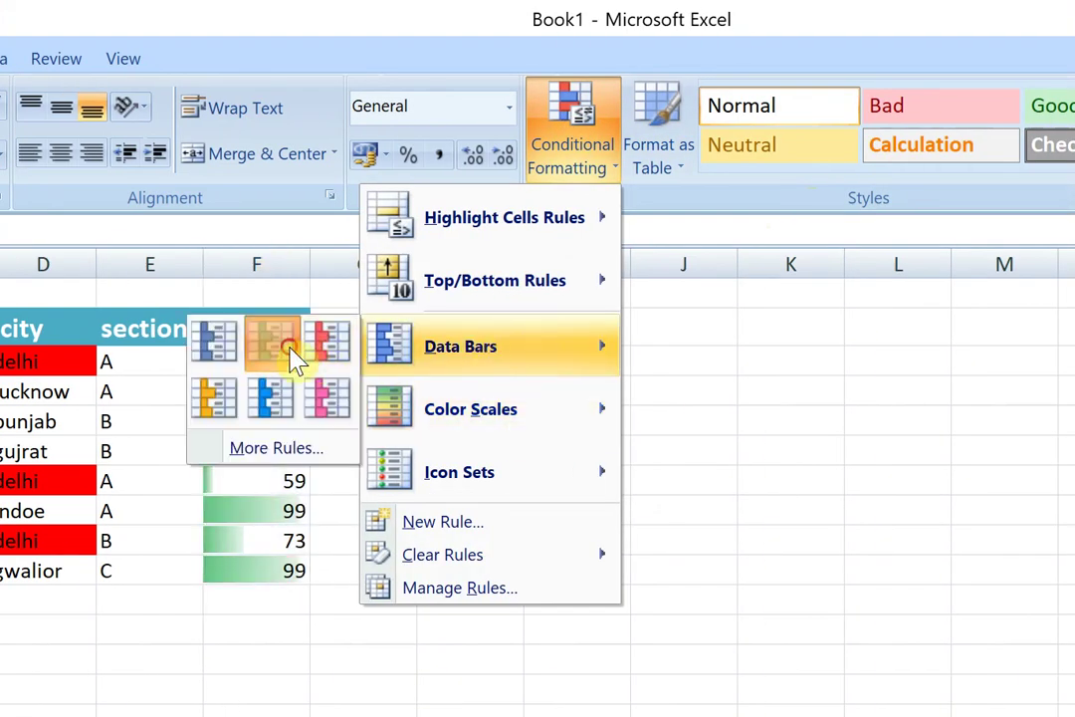
left_click(286, 348)
left_click(609, 448)
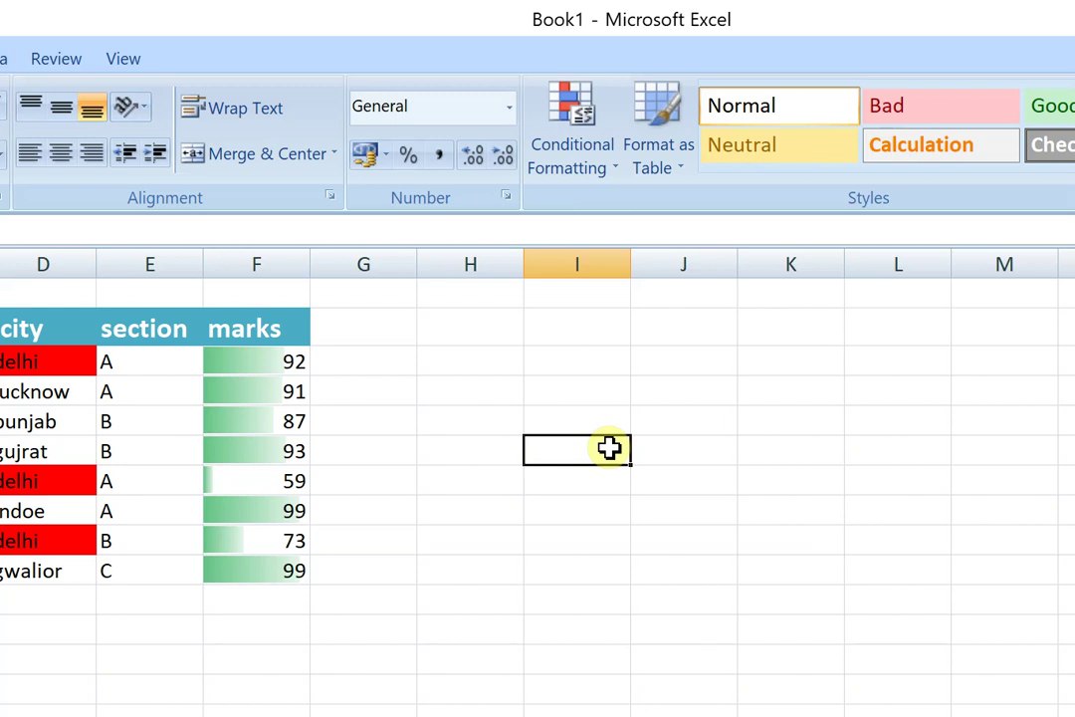
left_click(468, 328)
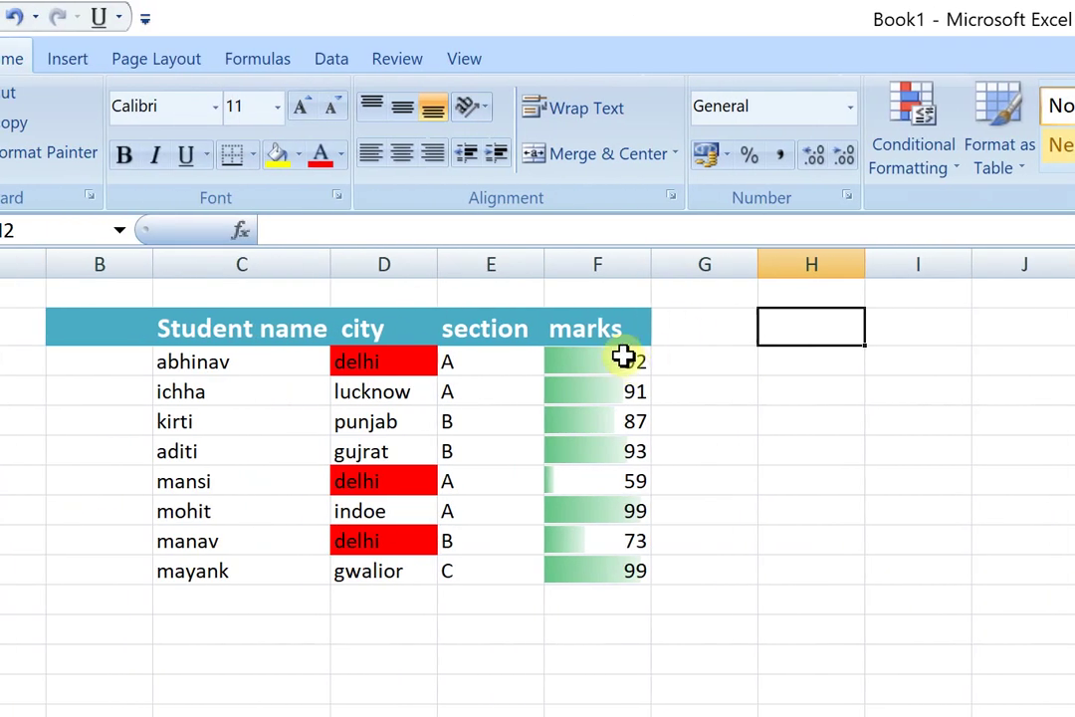
Clear conditional formatting rules from the entire sheet, removing delhi fills and marks data bars.
left_click_drag(623, 360, 625, 537)
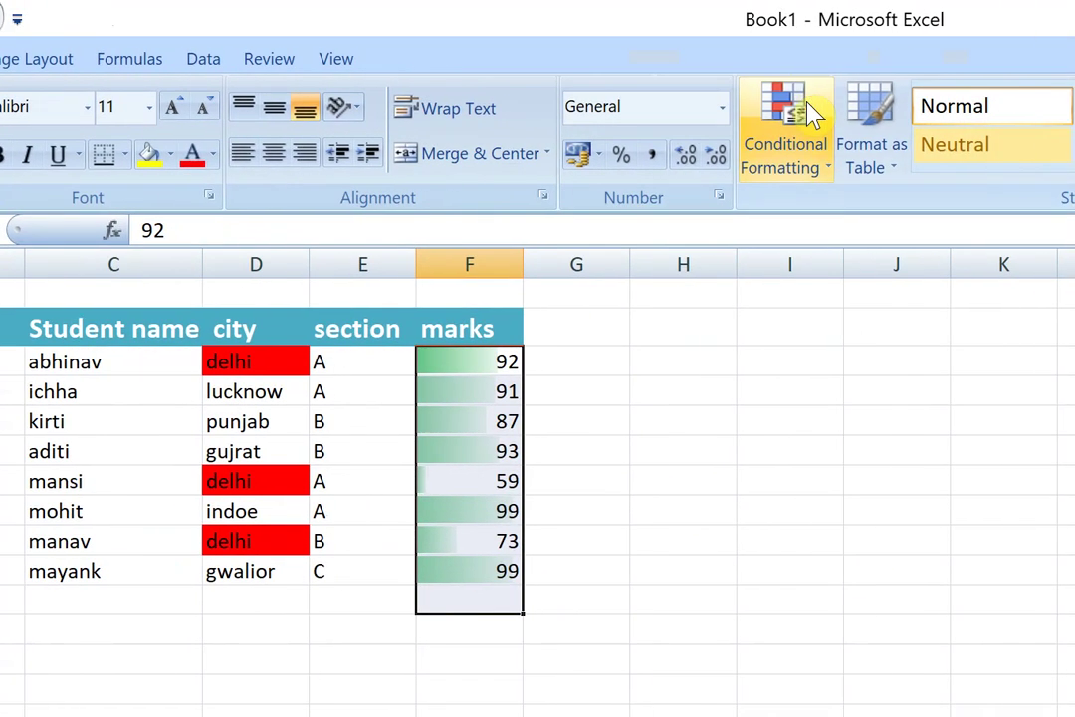
left_click(808, 96)
mouse_move(695, 566)
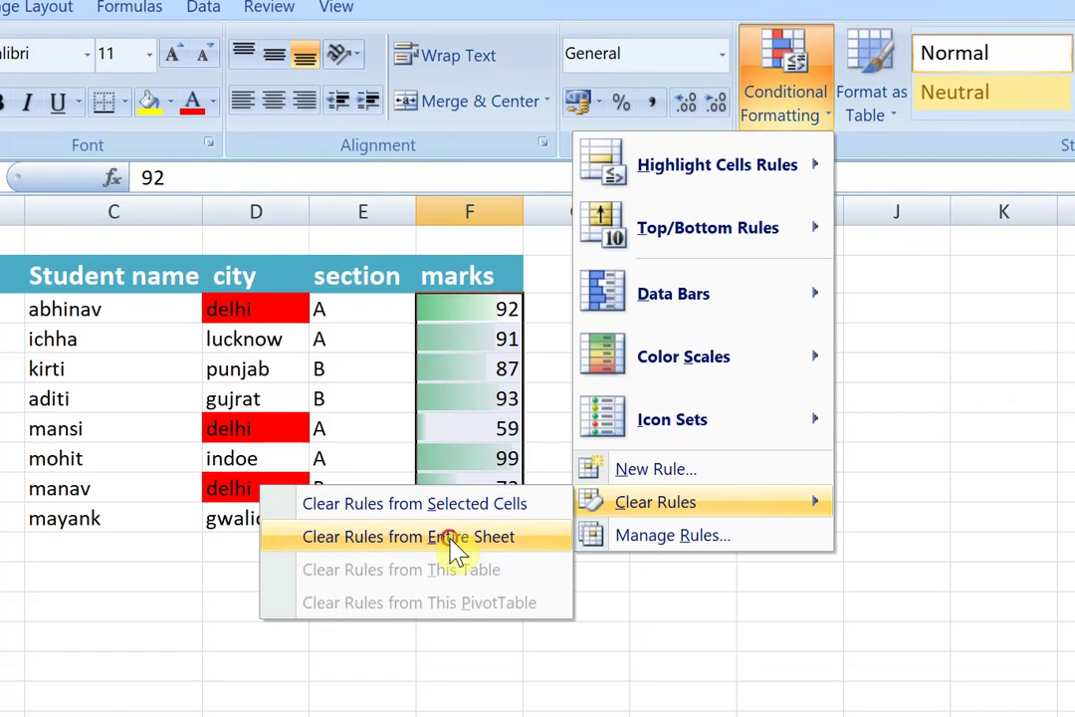
left_click(453, 538)
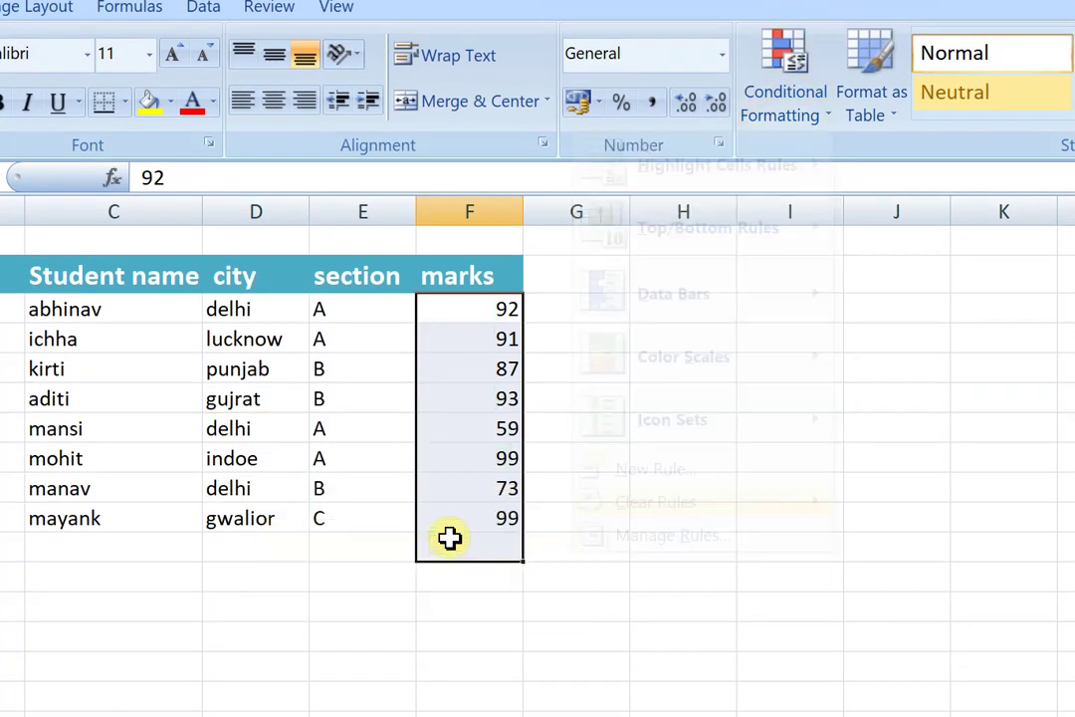
left_click(754, 422)
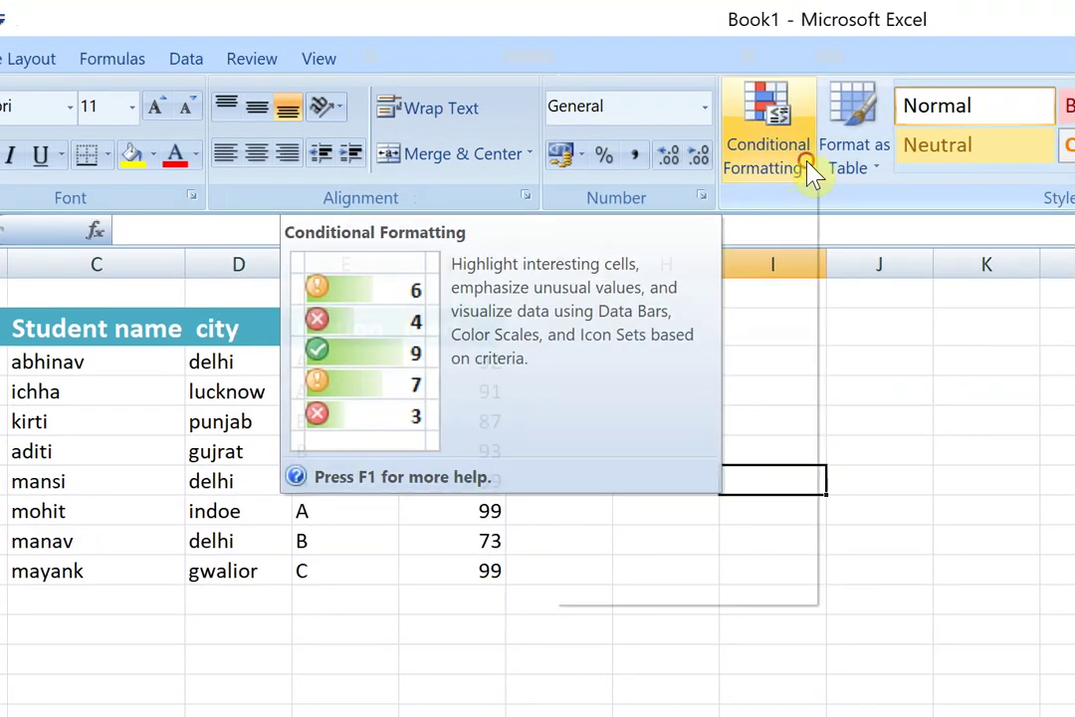
left_click(812, 172)
mouse_move(673, 480)
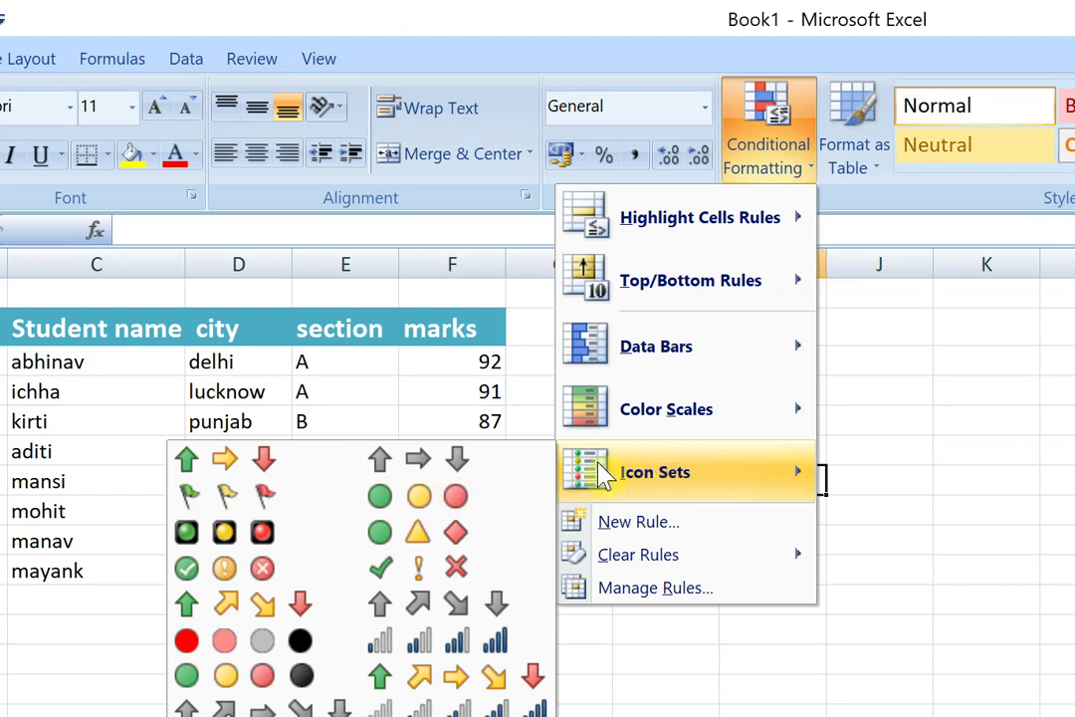
mouse_move(652, 423)
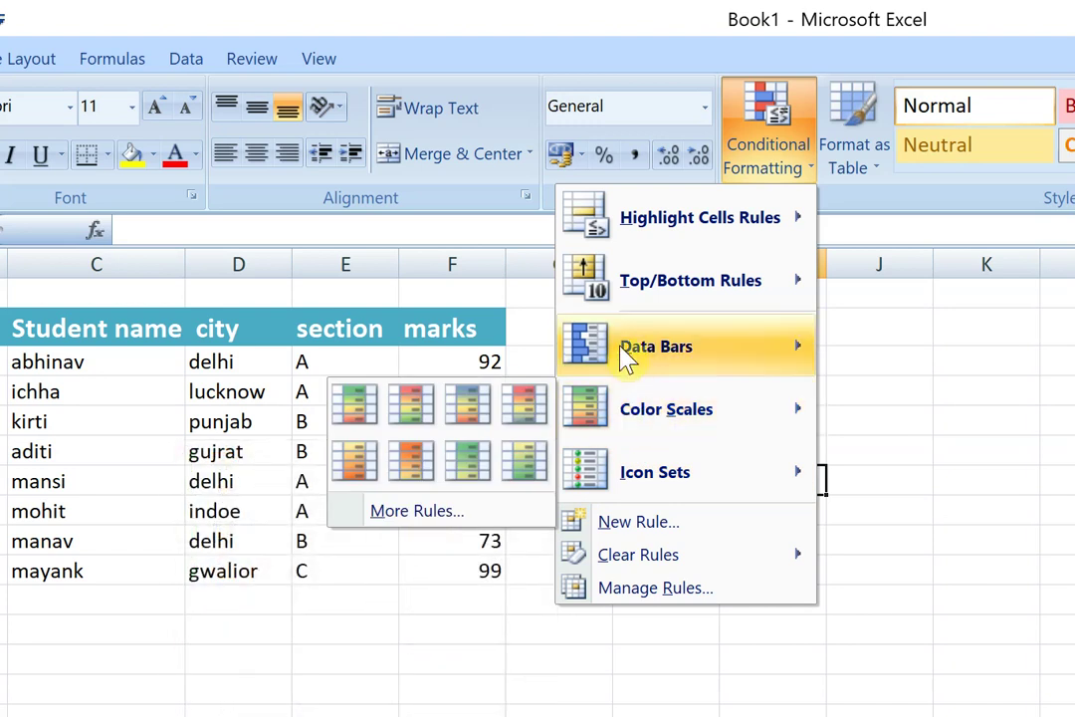
mouse_move(744, 336)
mouse_move(792, 281)
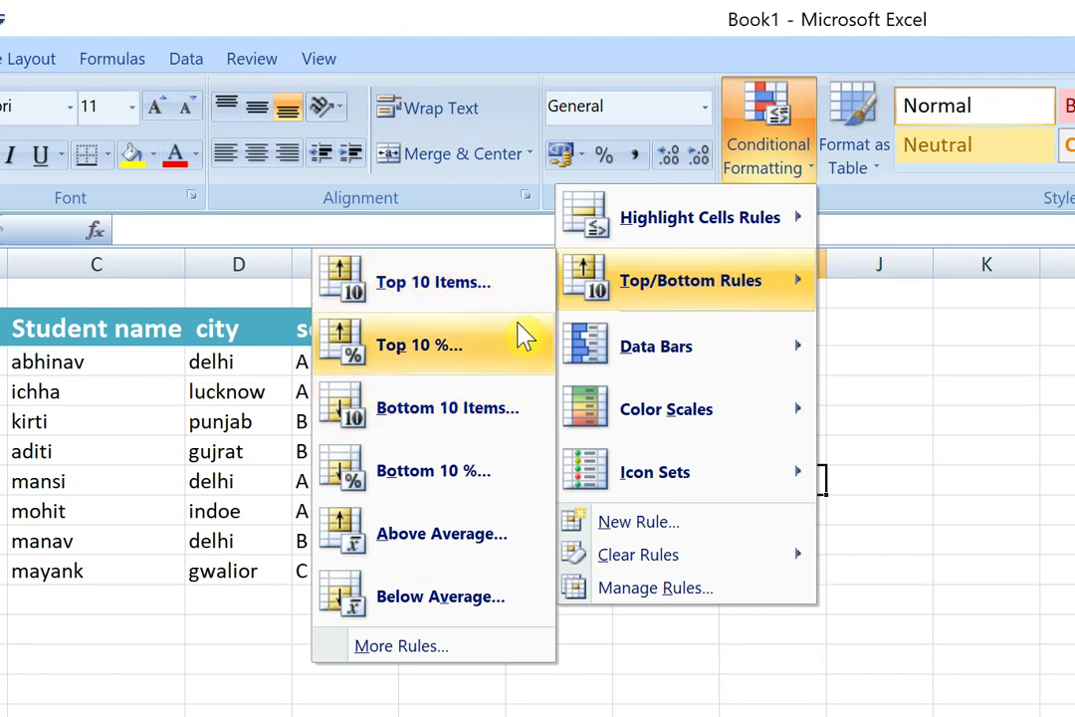
mouse_move(624, 228)
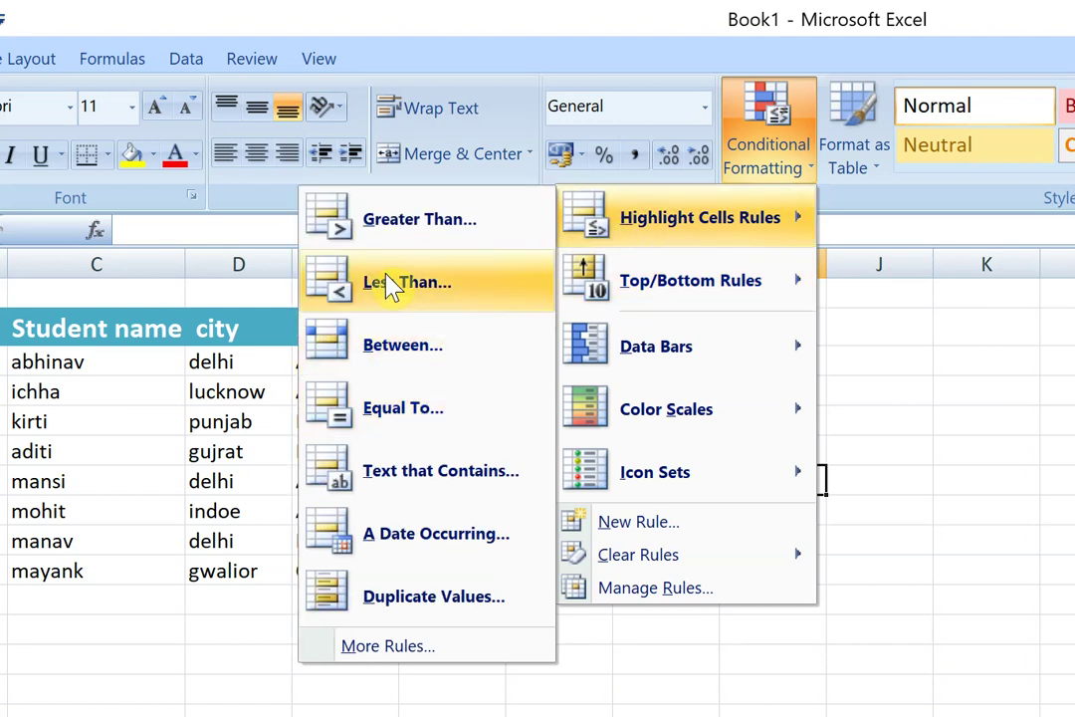
key("Escape")
key("Escape")
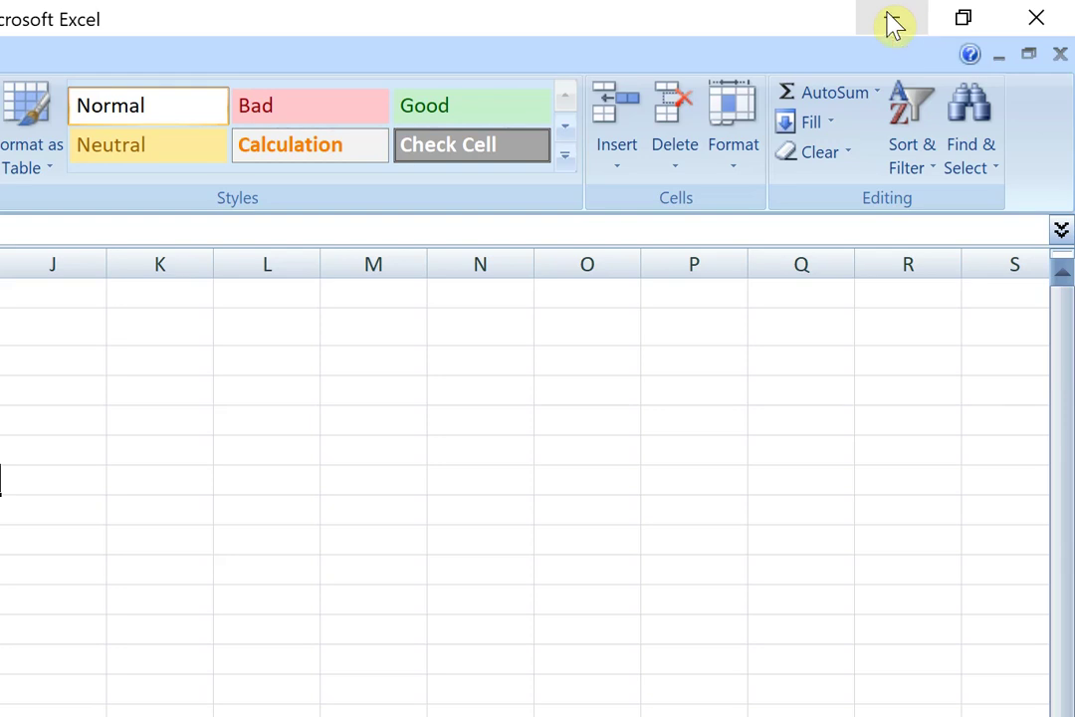
Minimise Excel and show the hidden notification-area icons.
left_click(893, 25)
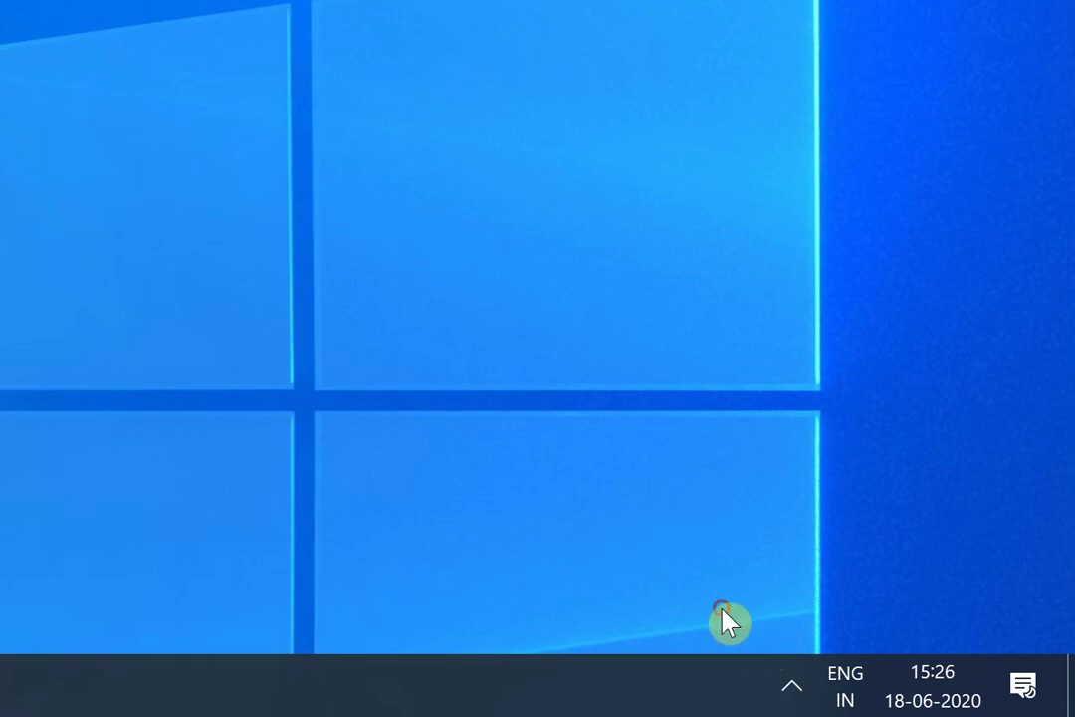
left_click(791, 685)
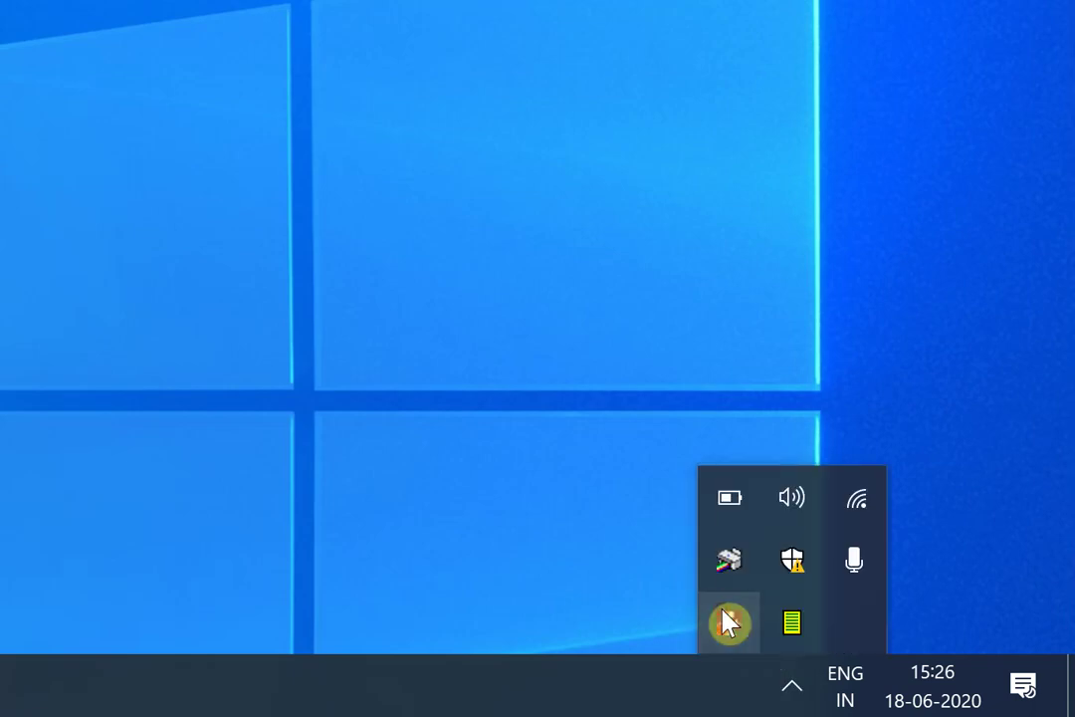